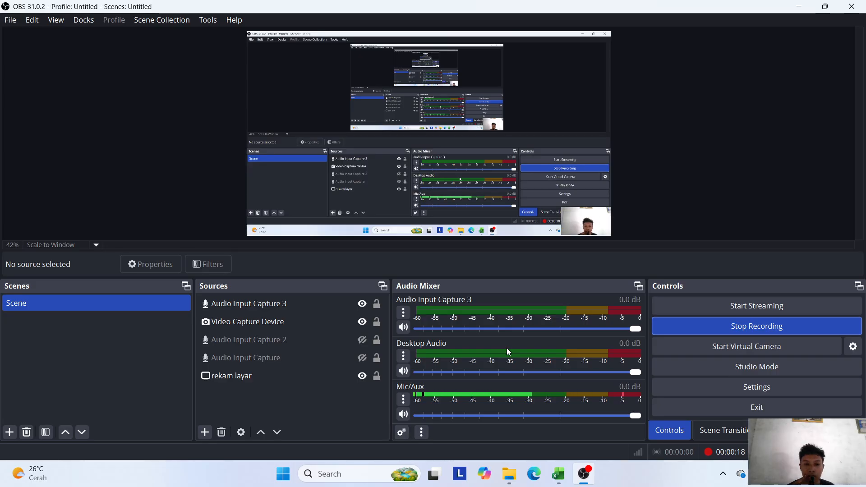
Step: Switch to the data_set workbook in Excel and review its item table starting at the Beras header in A1
click(286, 473)
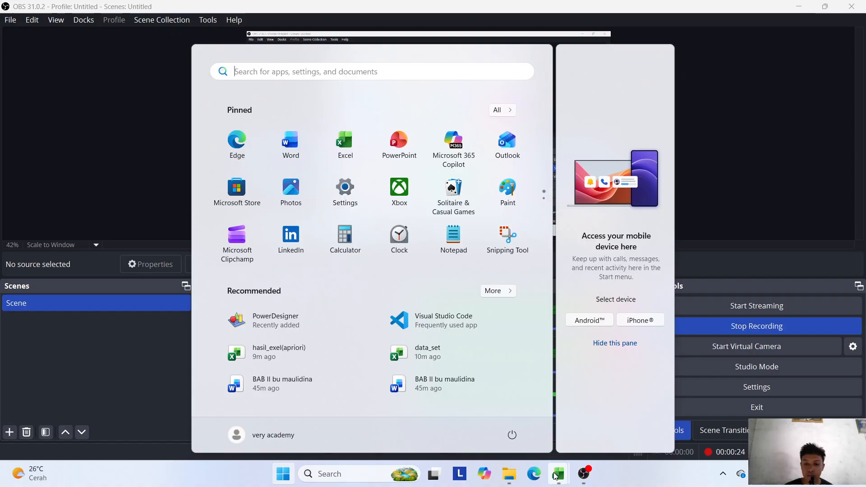
mouse_move(558, 474)
click(501, 413)
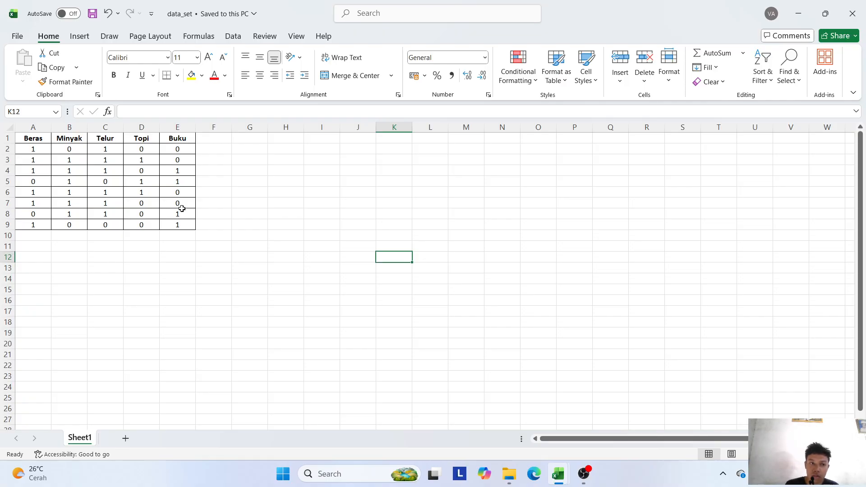
click(31, 140)
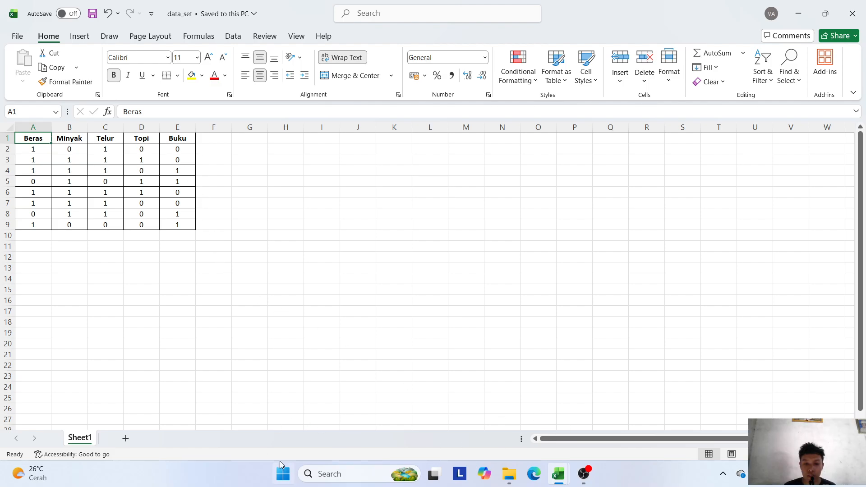
Step: Launch RapidMiner Studio and dismiss its welcome window to reach the empty process
click(283, 473)
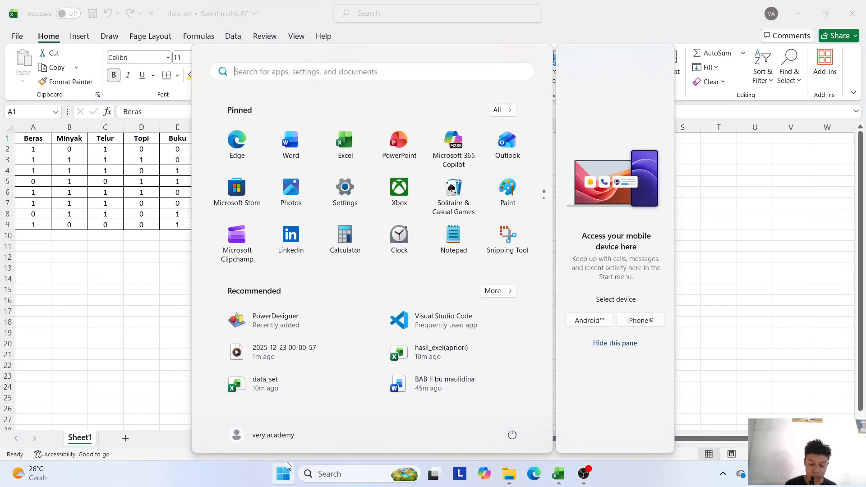
text(ra)
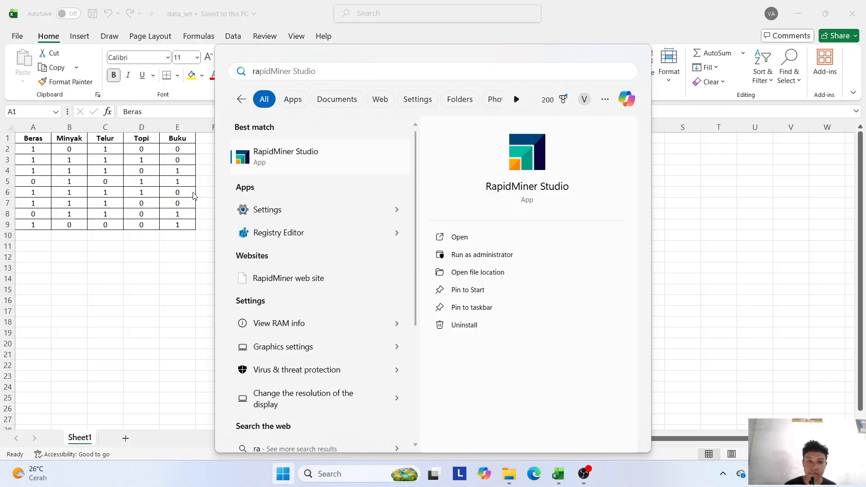
click(279, 154)
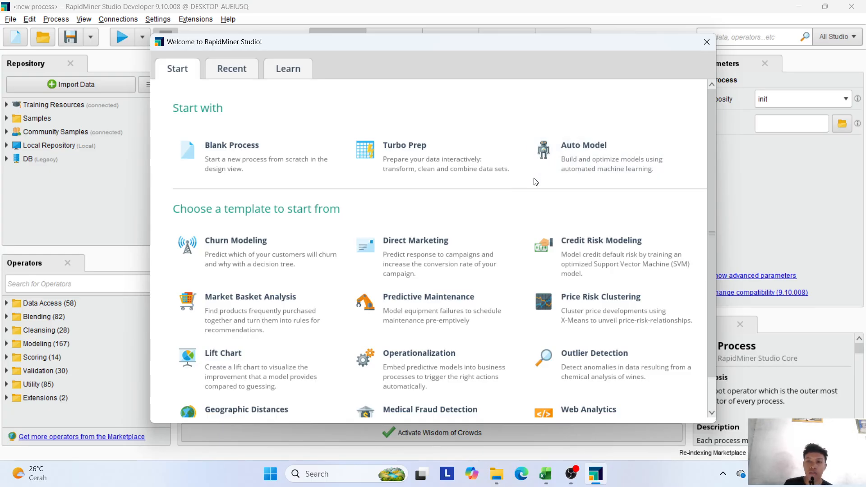
click(706, 42)
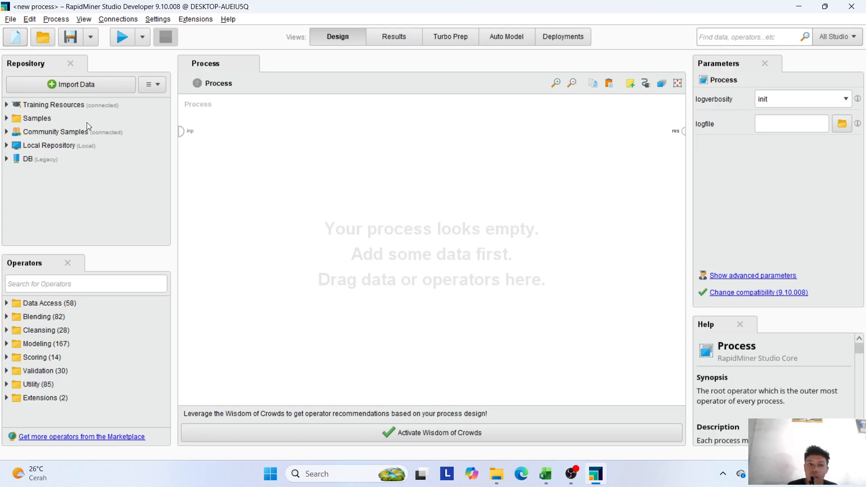
Step: Start a data import from My Computer and browse through This PC to the DATA (D:) drive
click(84, 89)
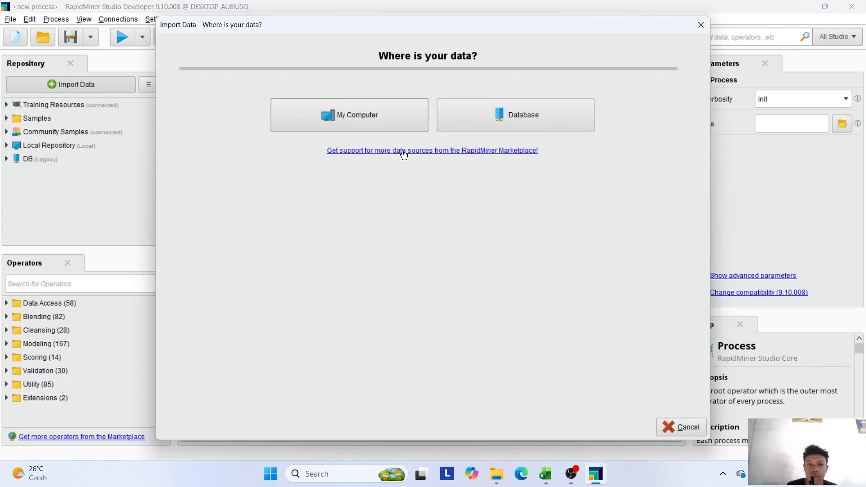
click(378, 116)
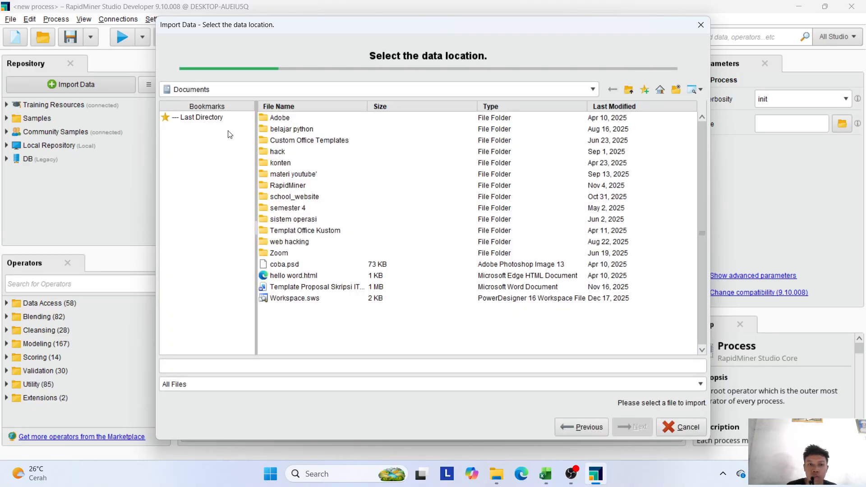
click(198, 89)
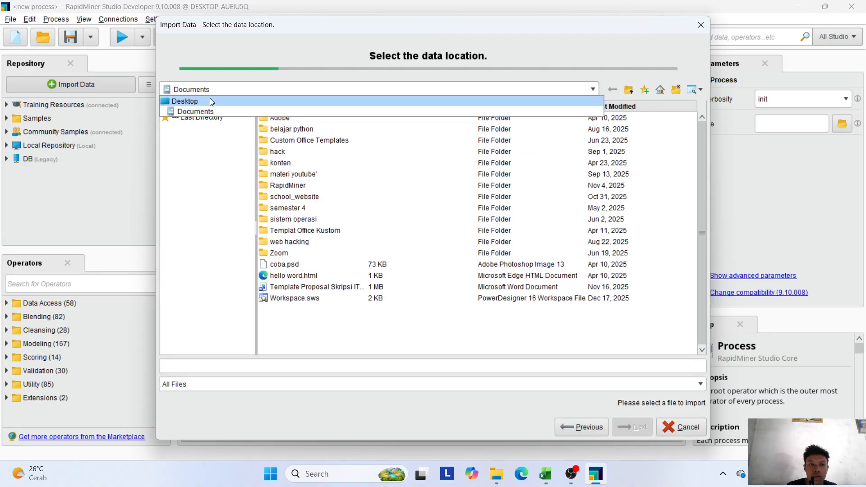
click(212, 102)
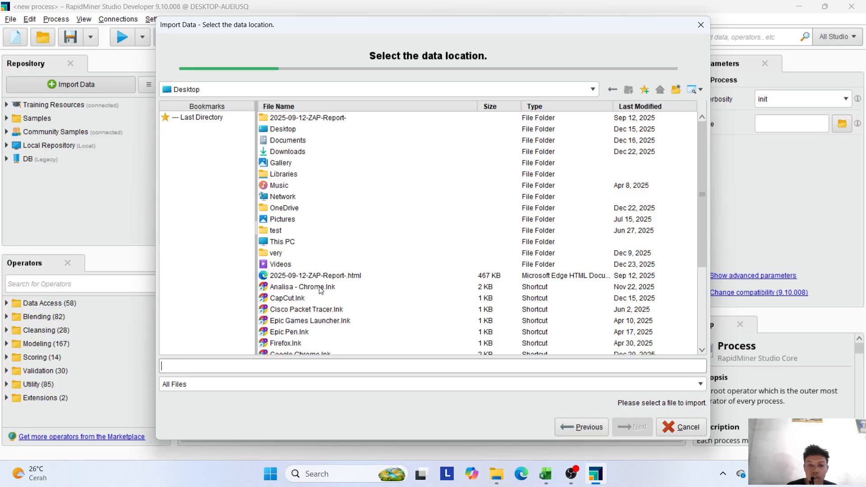
scroll(323, 290, down, 3)
scroll(323, 291, down, 2)
scroll(323, 293, up, 5)
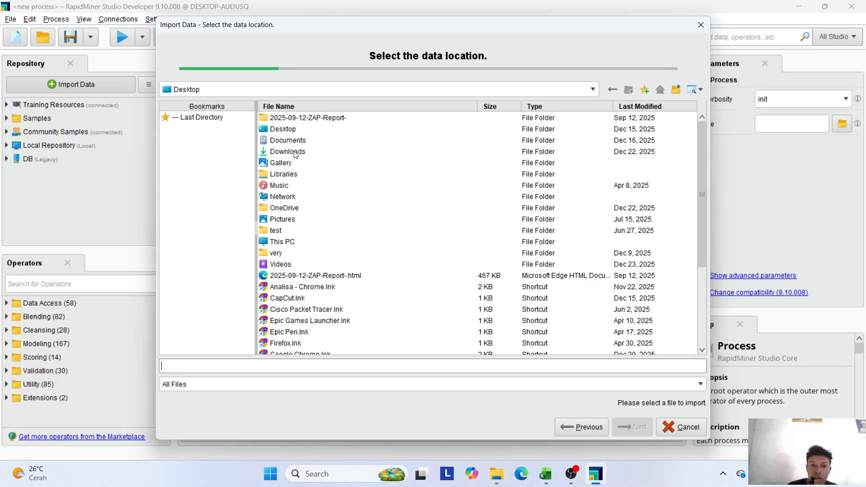
scroll(296, 197, down, 3)
double_click(285, 156)
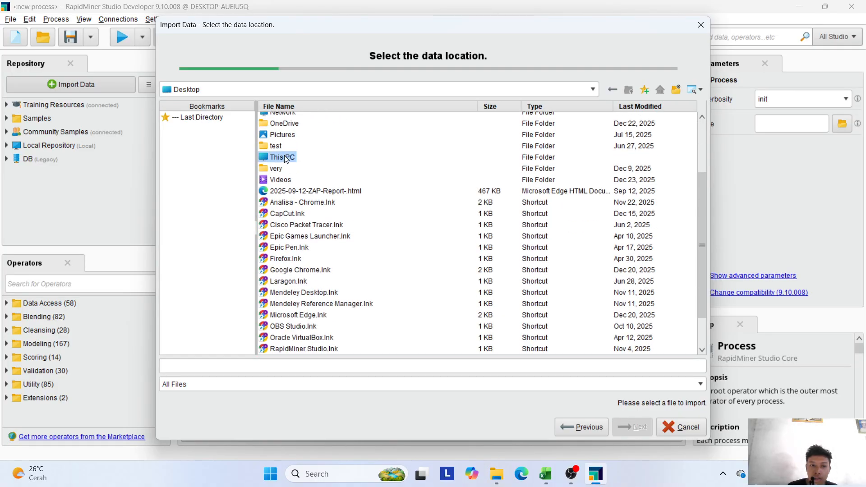
double_click(285, 119)
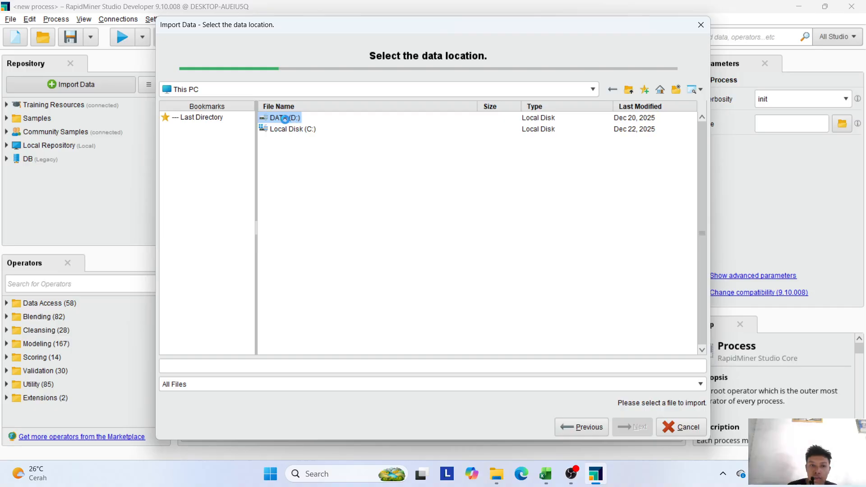
Step: Choose data_set.xlsx from the semester_5/penggalian_data folder as the file to import
scroll(341, 282, down, 4)
scroll(341, 282, down, 2)
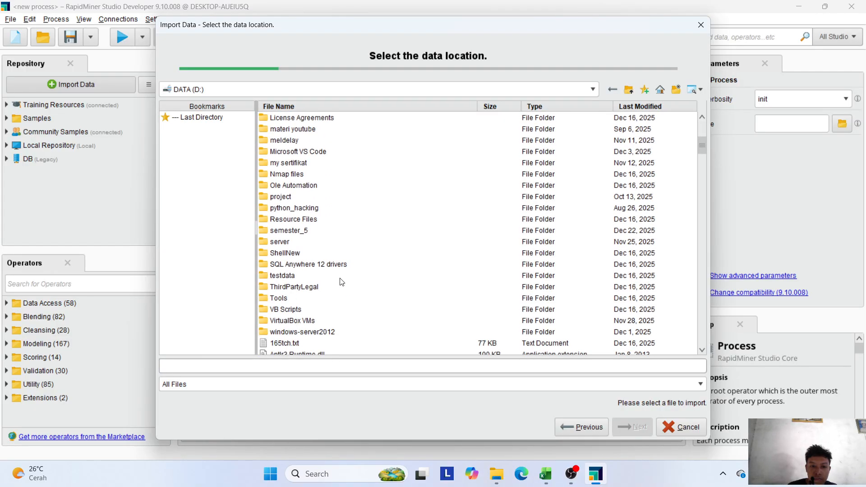
click(290, 231)
double_click(290, 231)
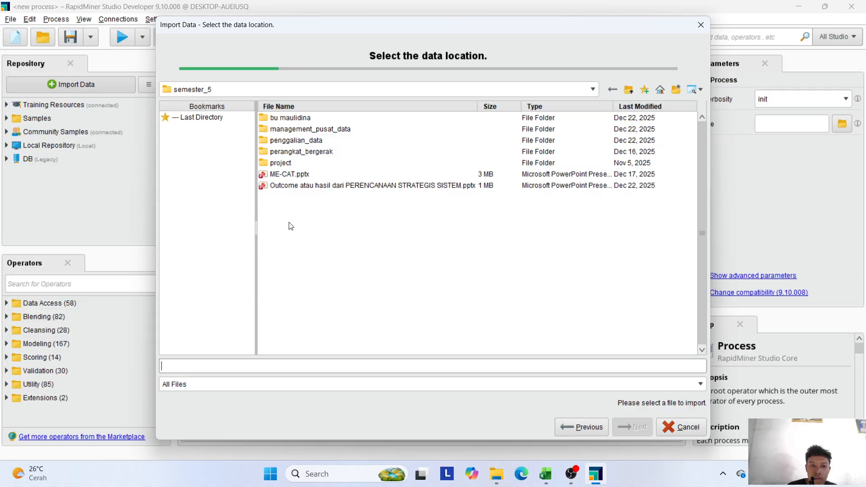
click(310, 139)
double_click(310, 140)
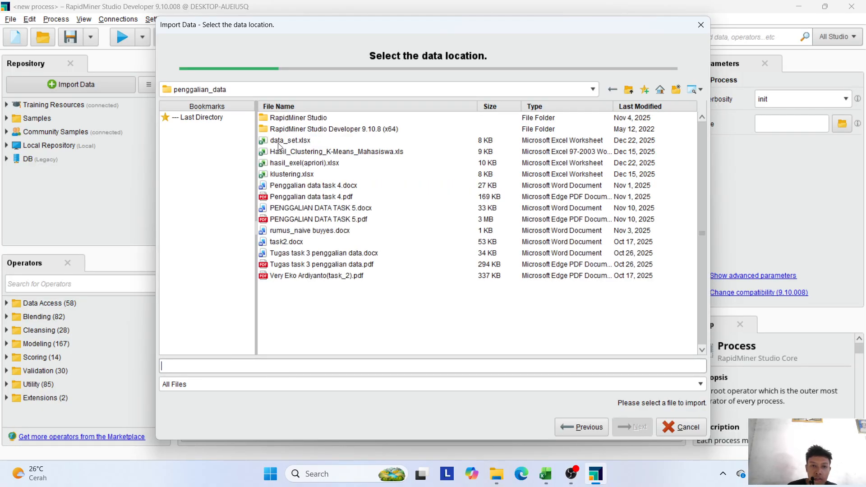
click(294, 141)
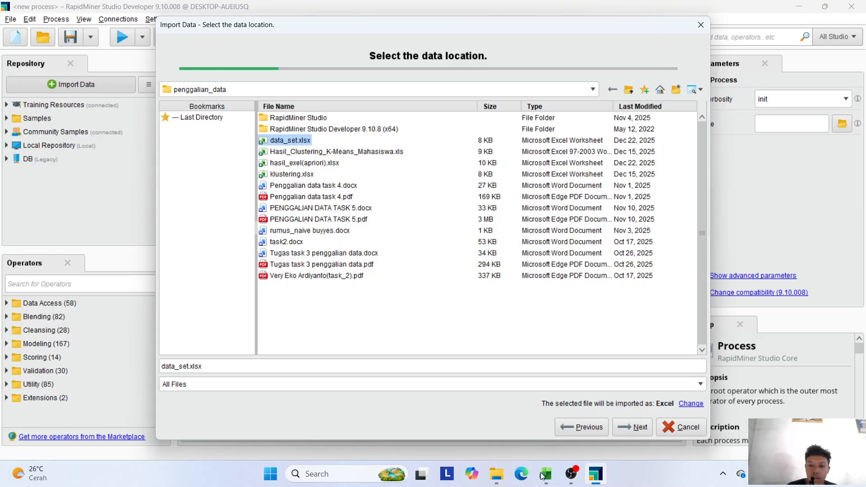
click(632, 428)
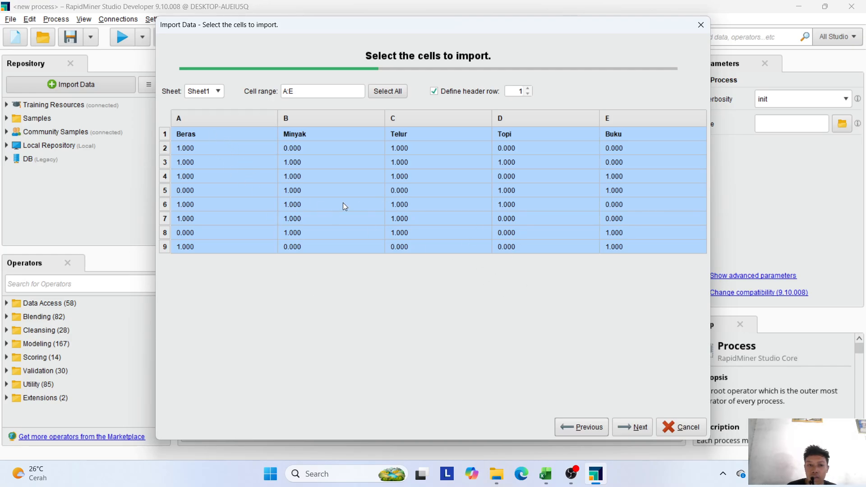
Step: Accept the Sheet1 cell range A:E and the integer columns, and store the data as data_set in Local Repository, overwriting the existing entry
click(632, 430)
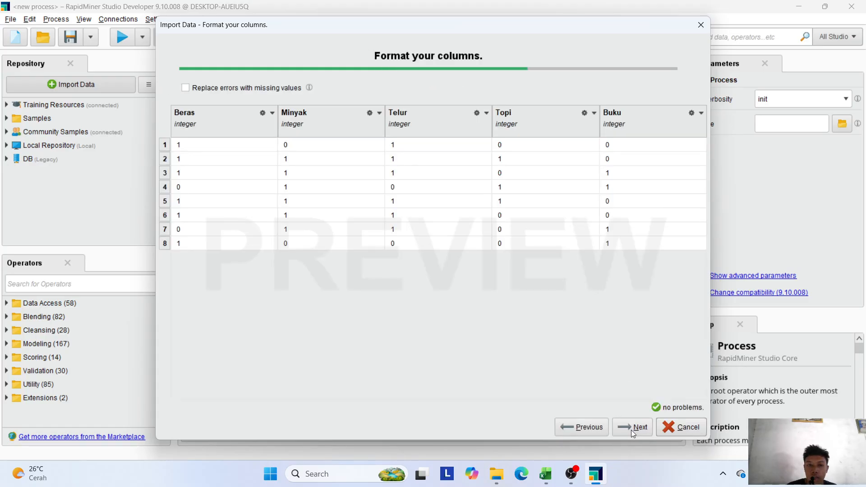
click(632, 429)
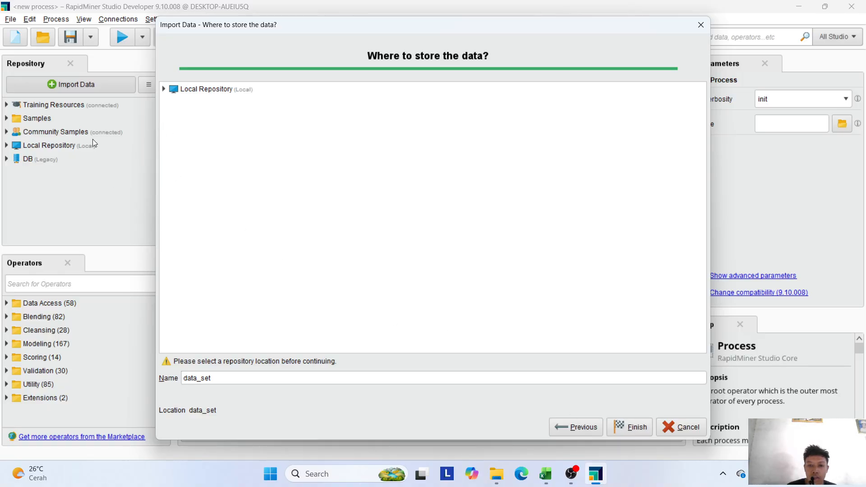
double_click(173, 89)
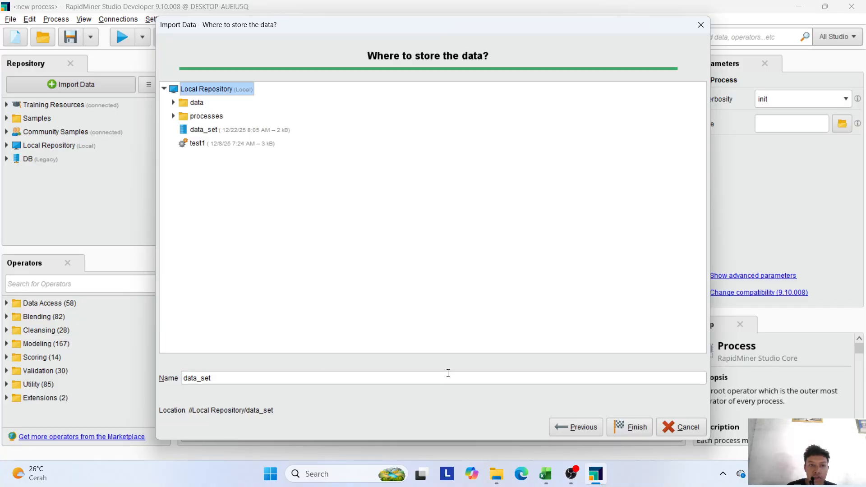
click(635, 427)
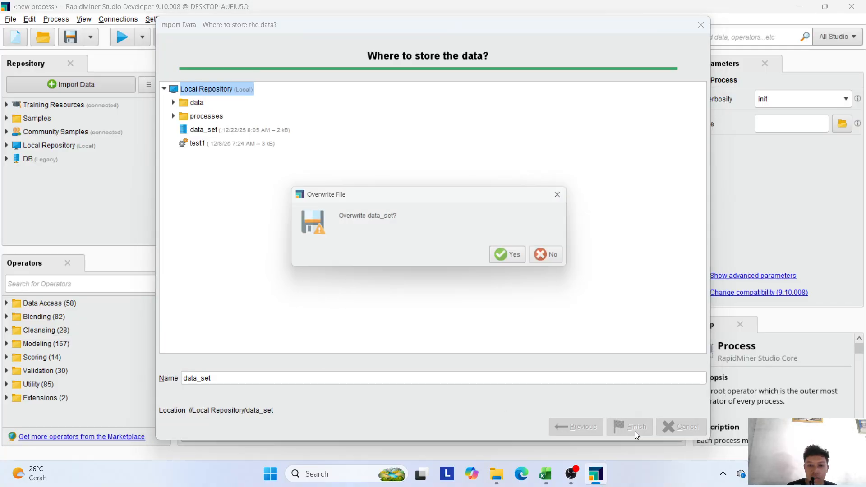
click(506, 252)
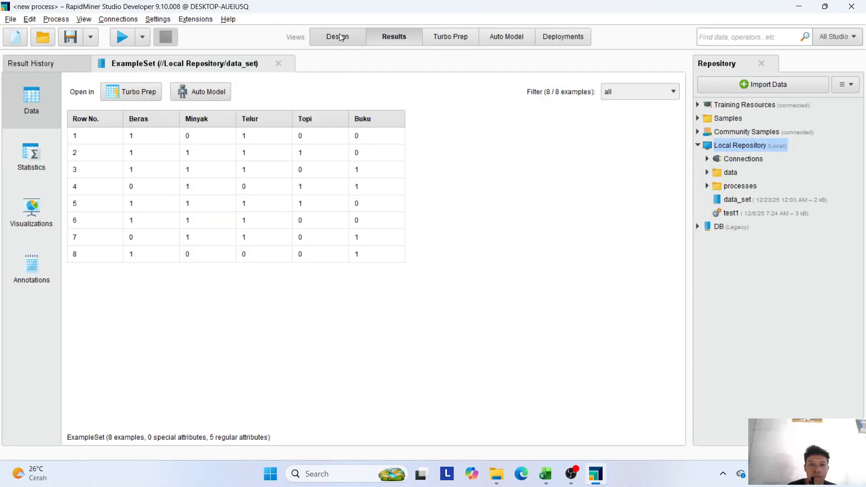
Step: Return to the Design view and place data_set from the Local Repository in the process, keeping data_set as its repository entry
click(340, 35)
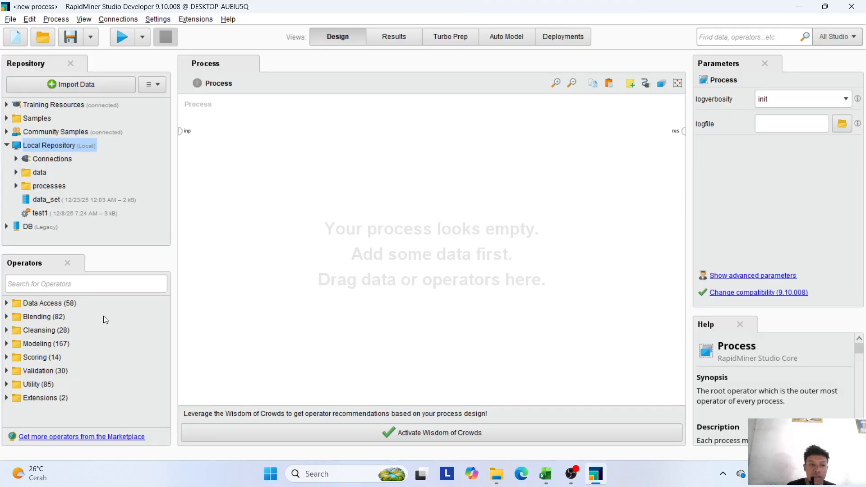
drag(103, 316, 83, 281)
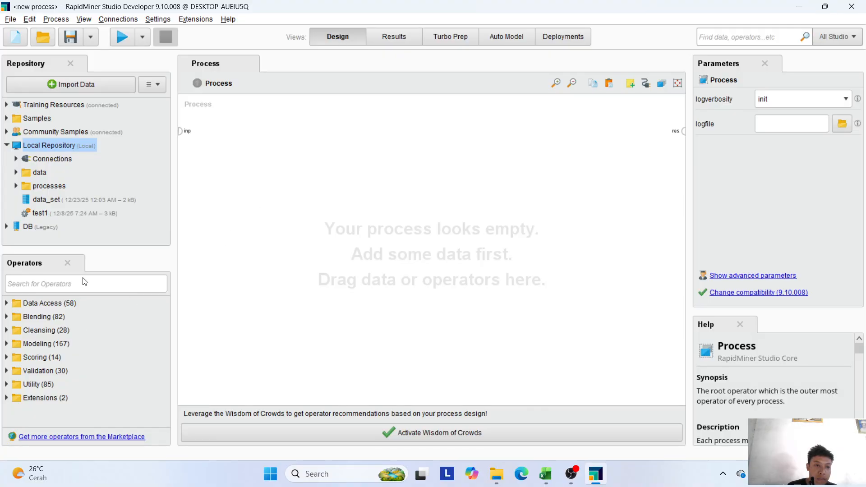
drag(48, 201, 209, 142)
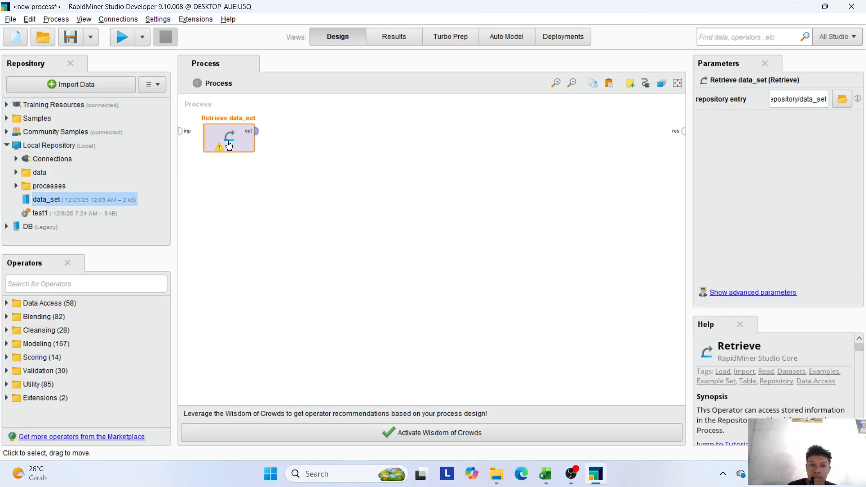
double_click(228, 143)
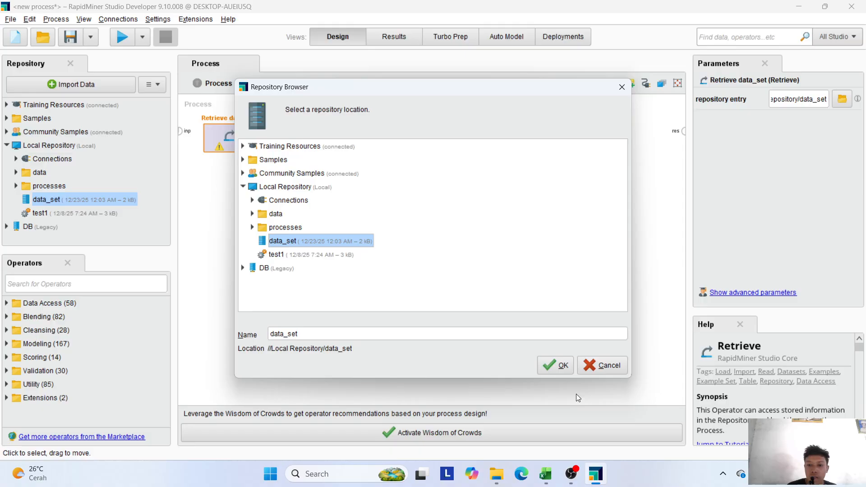
click(564, 369)
click(364, 280)
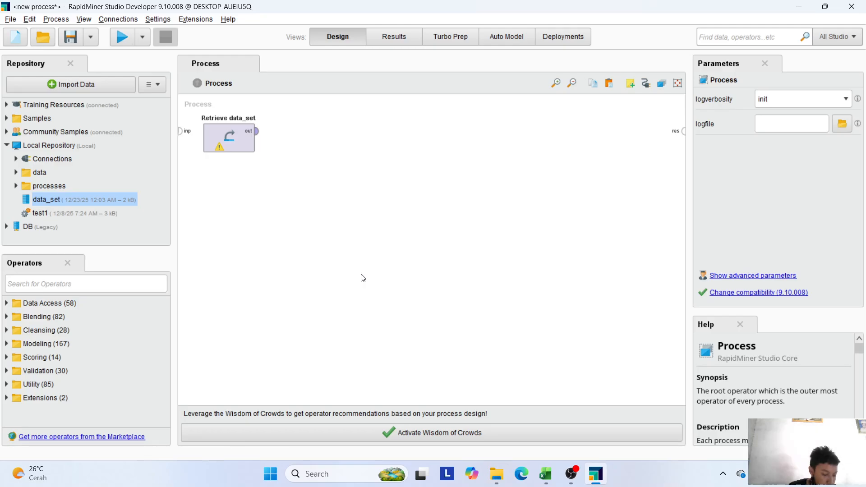
Step: Search the operators for "sele", add Select Attributes beside Retrieve data_set, and connect Retrieve's output to its example set input
click(42, 283)
text(sele)
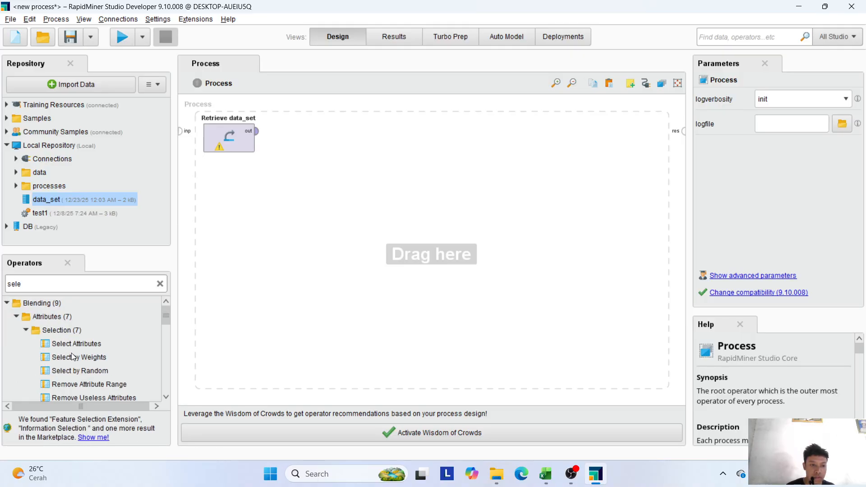
drag(74, 344, 278, 232)
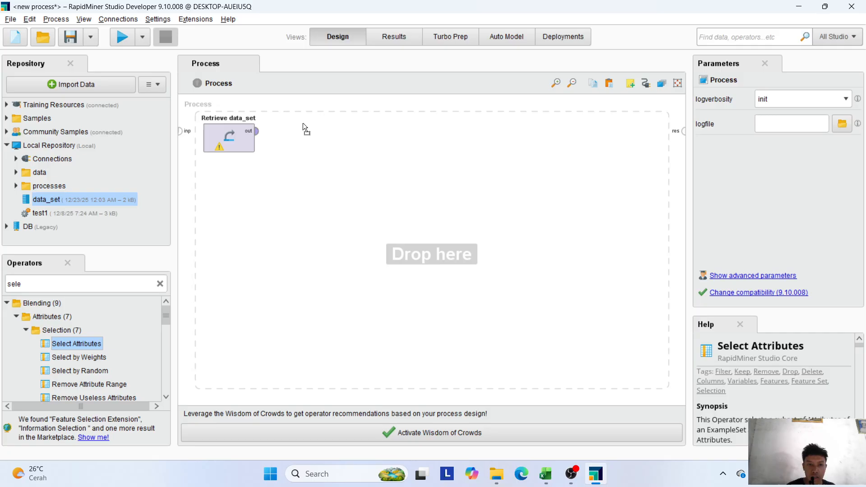
drag(302, 122, 304, 128)
click(257, 131)
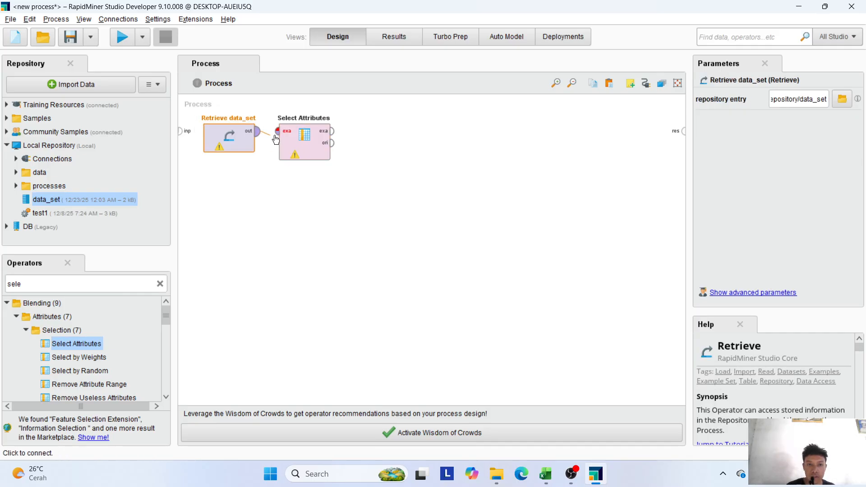
click(277, 131)
Step: Set the Select Attributes operator's attribute filter type to subset
click(303, 140)
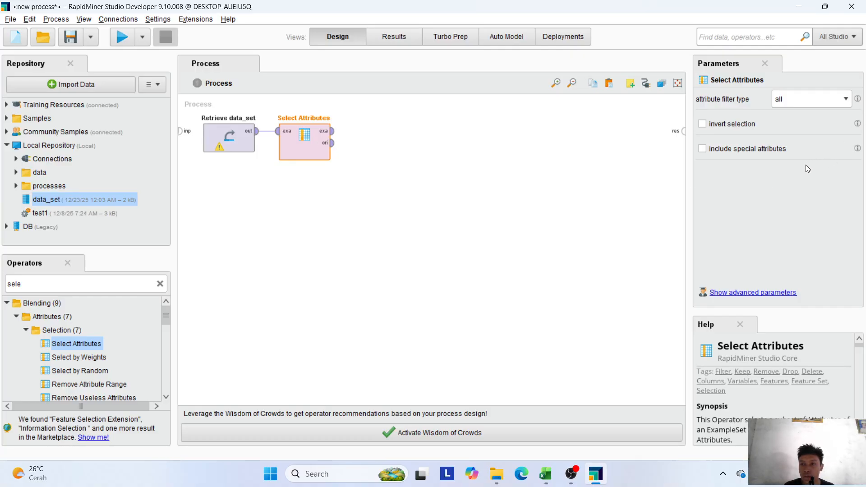
click(795, 100)
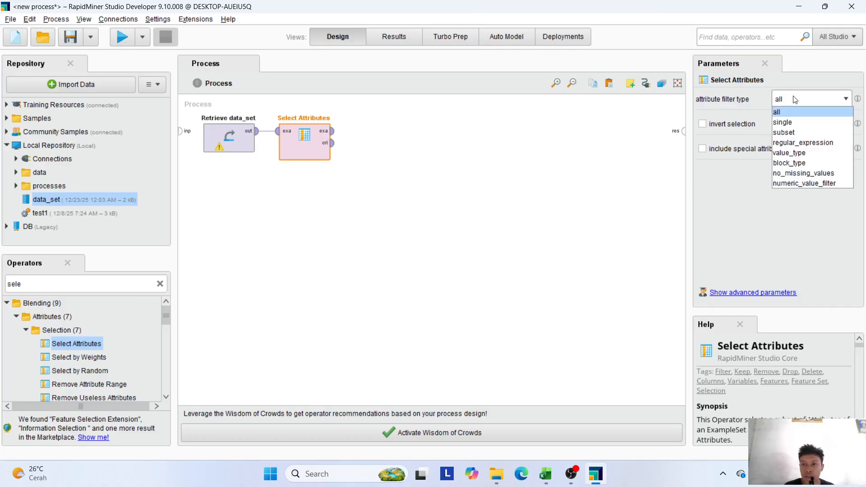
click(785, 133)
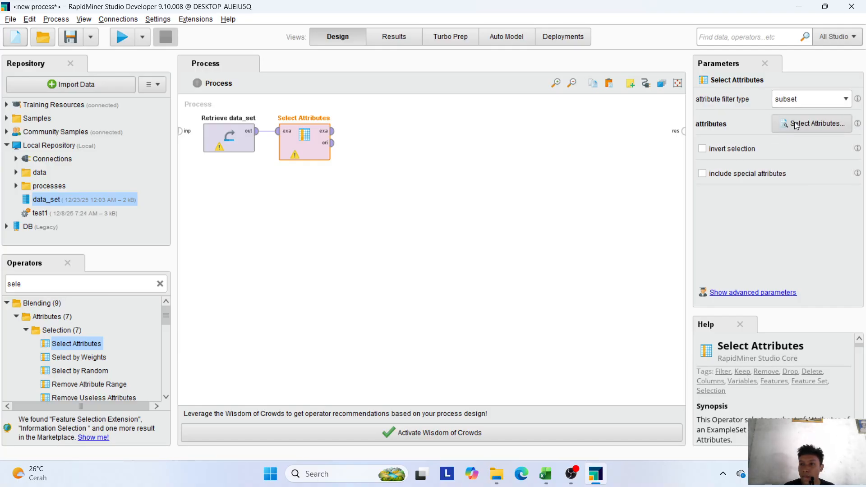
Step: Choose Beras, Buku, Minyak, Telur and Topi as the selected attributes of the Select Attributes operator and apply the selection
click(797, 125)
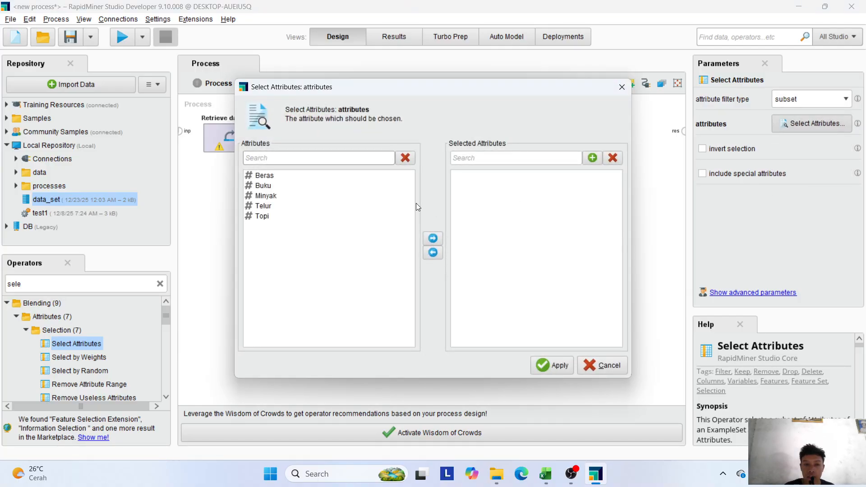
double_click(268, 176)
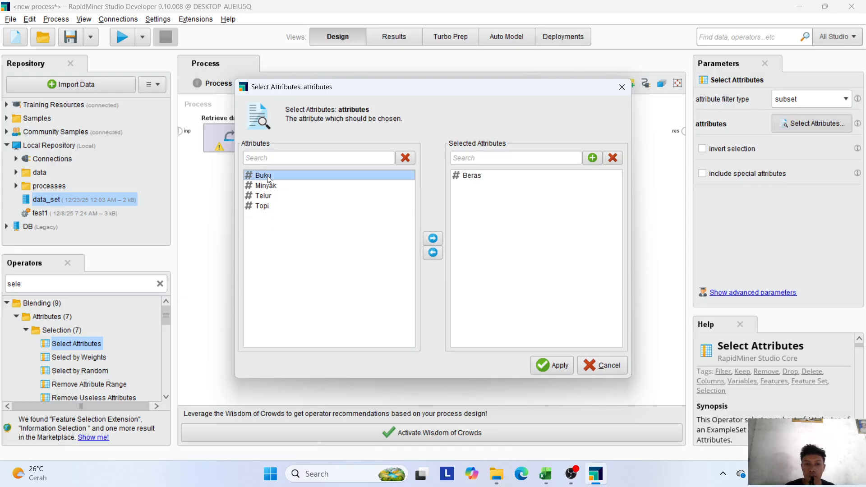
double_click(268, 176)
double_click(268, 176)
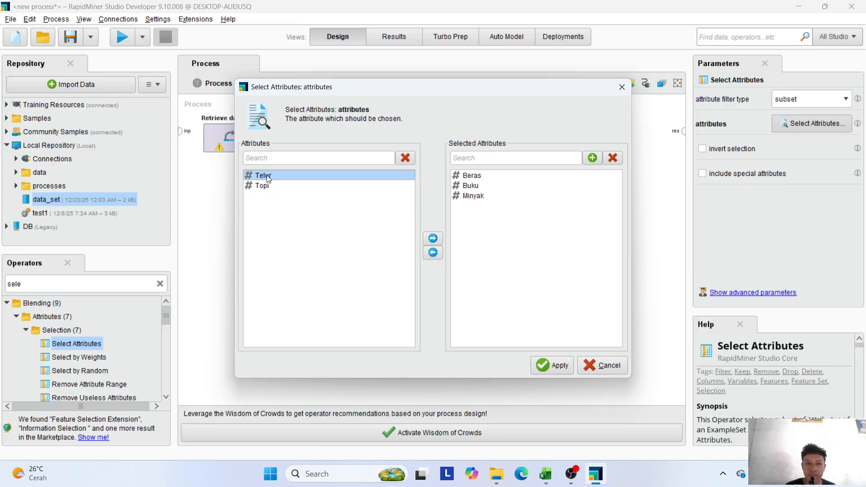
double_click(268, 176)
double_click(267, 176)
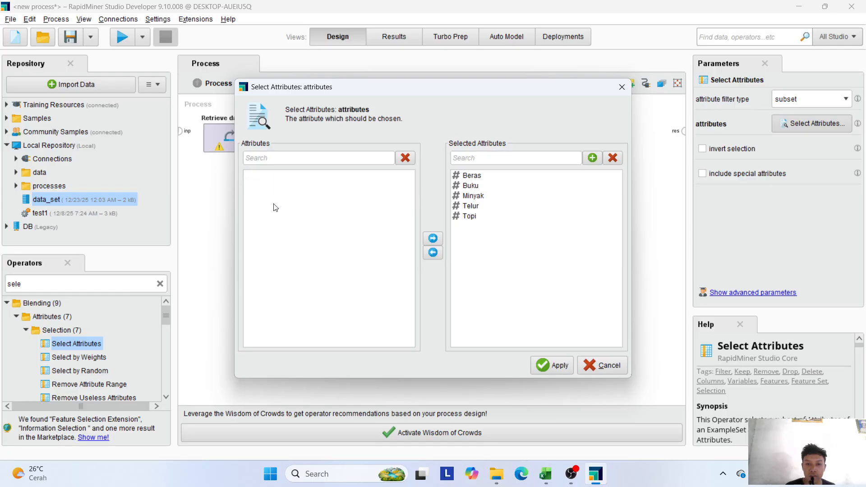
click(545, 369)
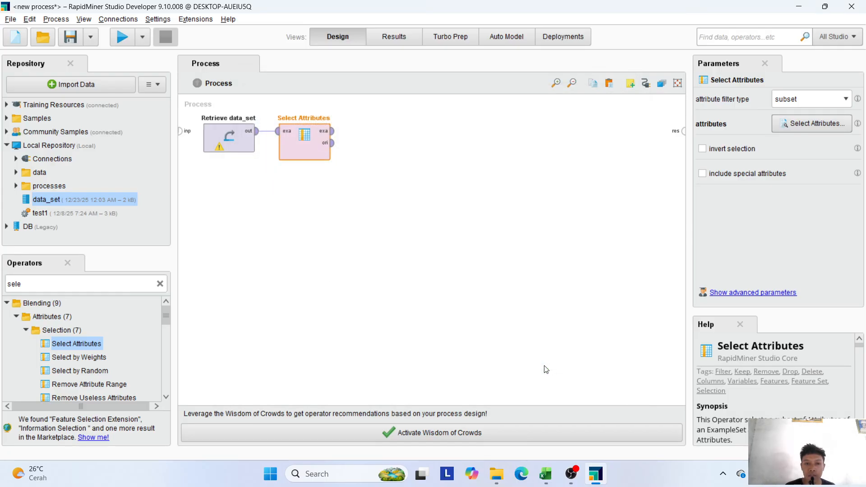
click(390, 276)
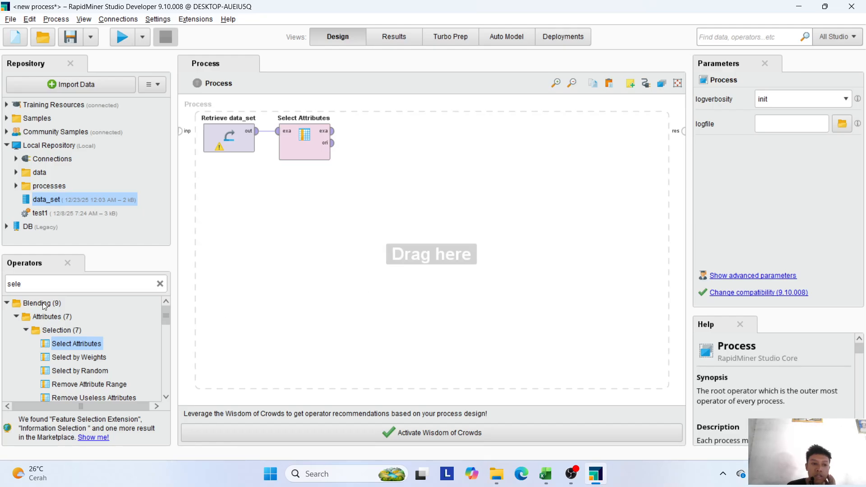
Step: Search the operators for "numer", add Numerical to Binominal after Select Attributes, and connect it to Select Attributes' example set output
click(161, 284)
text(t)
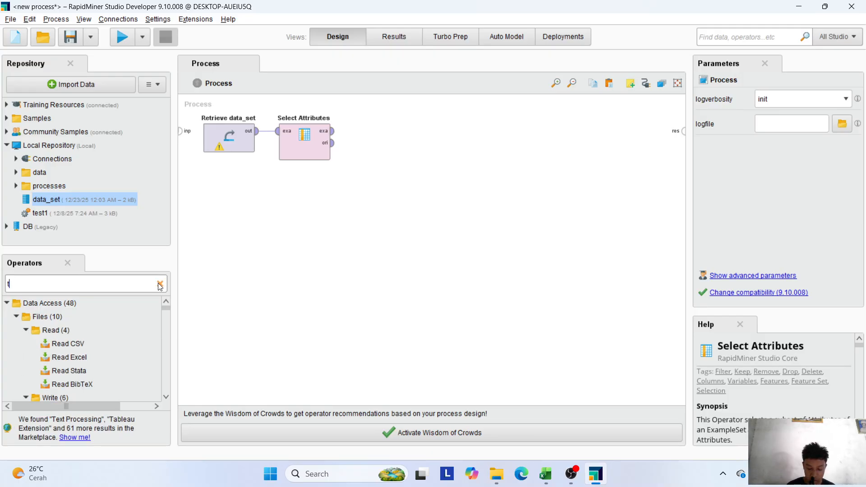
key(BackSpace)
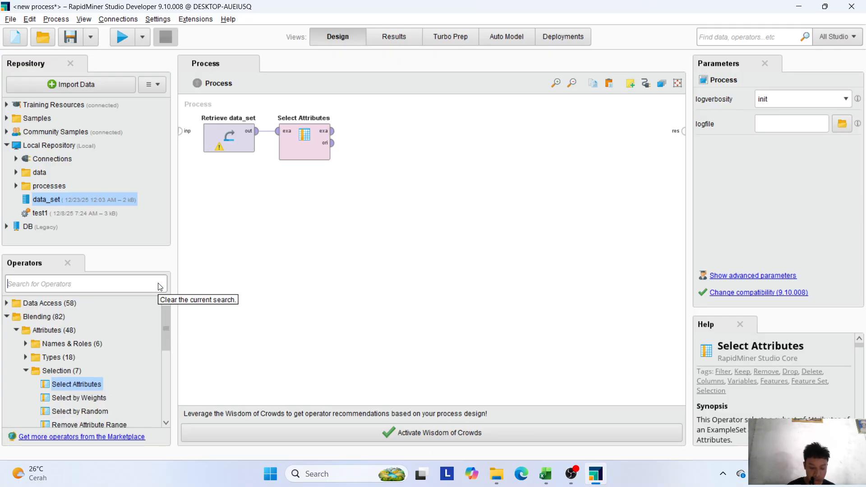
text(b)
key(BackSpace)
text(numer)
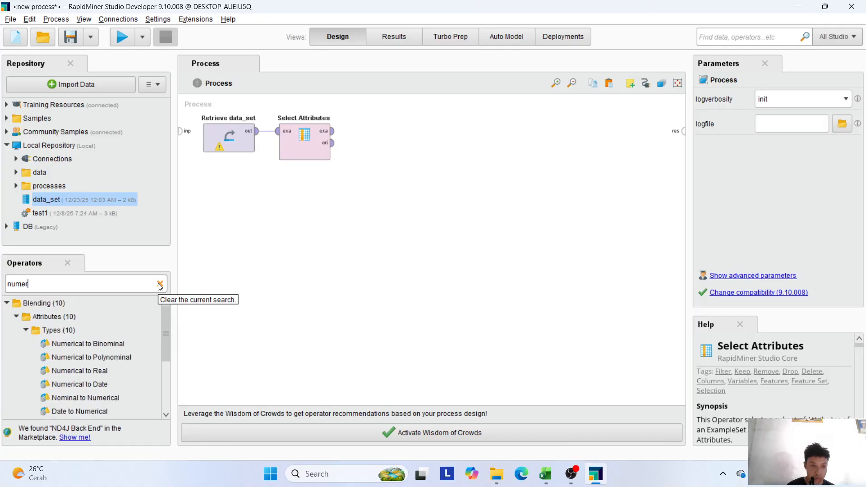
drag(86, 344, 400, 161)
drag(386, 137, 379, 134)
click(333, 131)
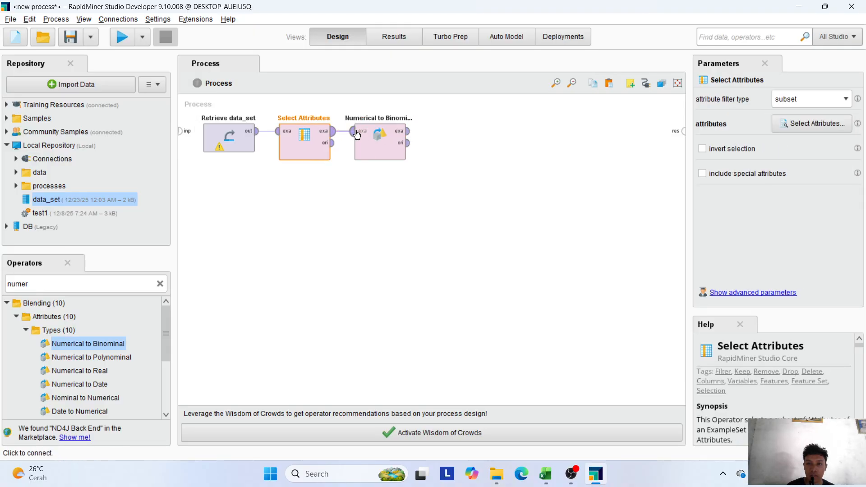
click(354, 131)
click(389, 142)
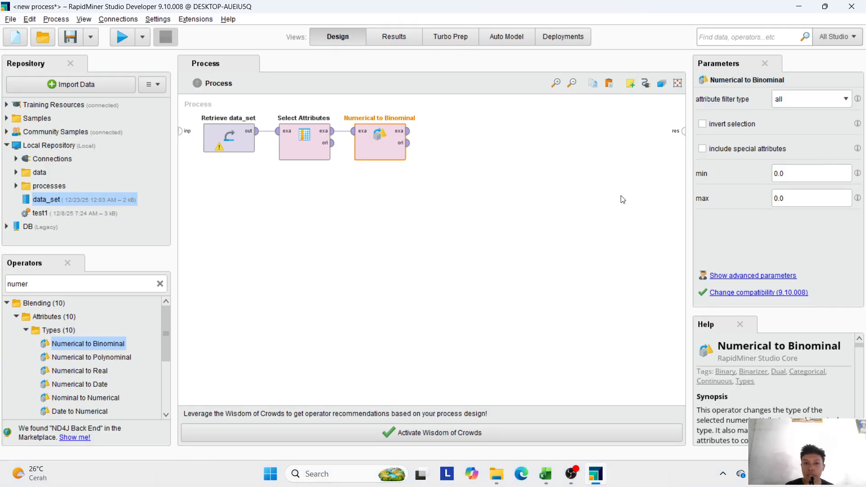
click(476, 245)
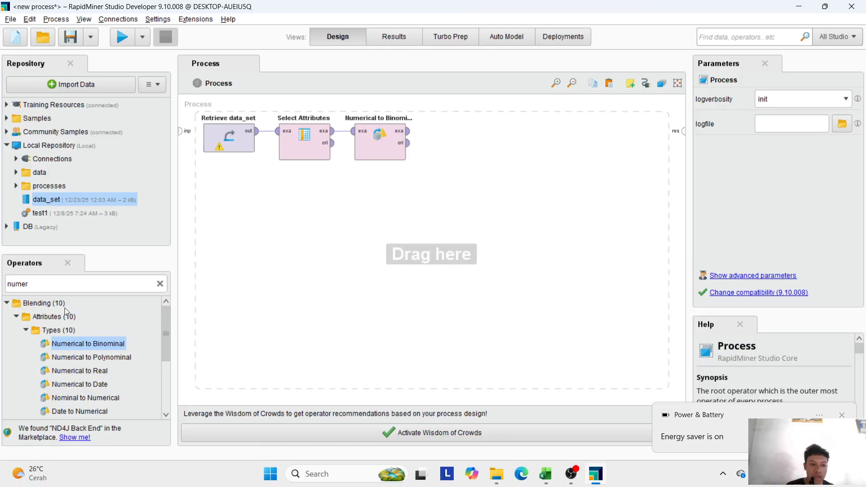
Step: Search the operators for "remap", add Remap Binominals after Numerical to Binominal, and connect their example set ports
double_click(57, 284)
key(BackSpace)
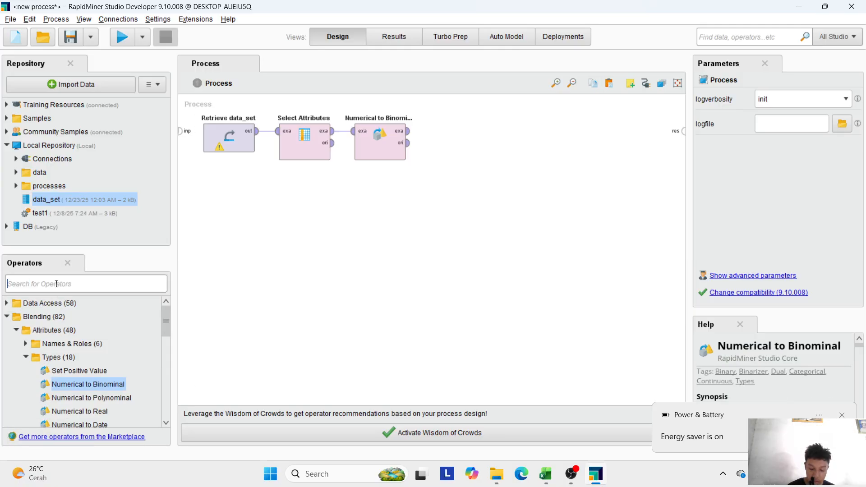
text(ren)
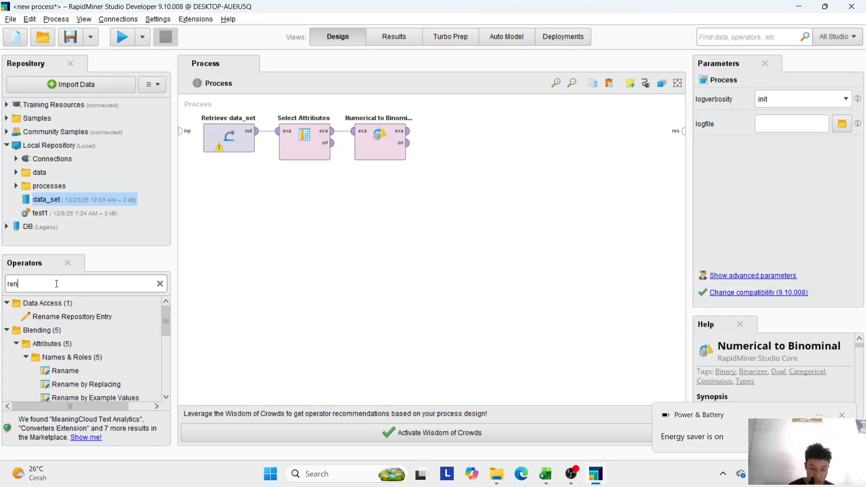
key(BackSpace)
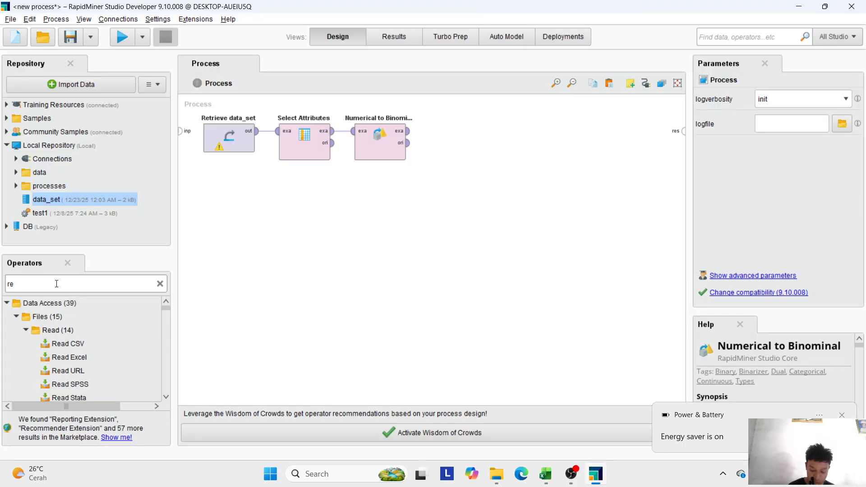
text(map)
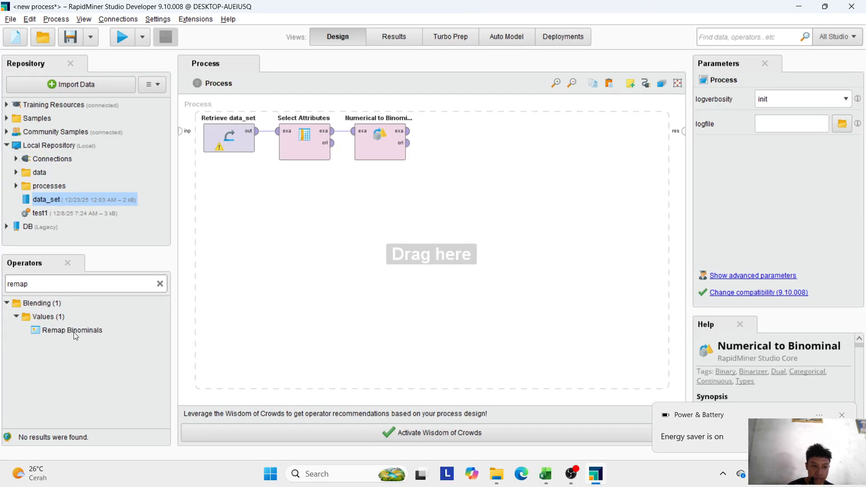
drag(74, 332, 443, 191)
drag(471, 137, 461, 128)
click(407, 131)
click(427, 132)
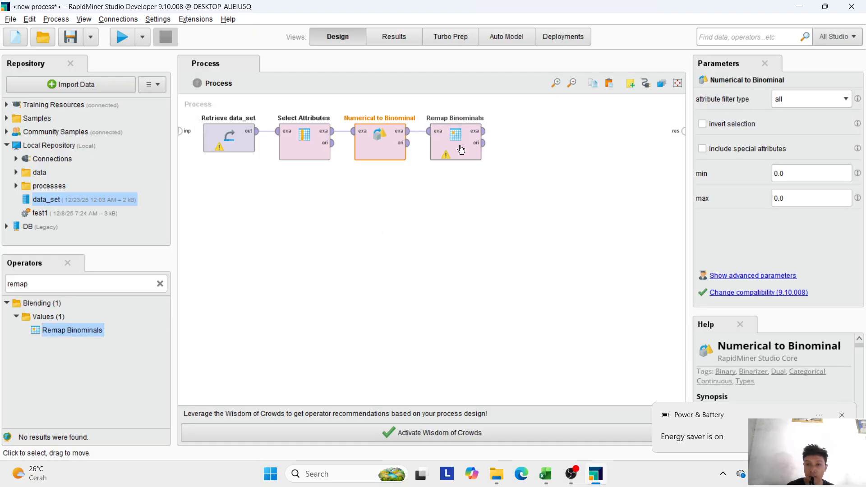
Step: Set the Remap Binominals operator's negative value to 0 and positive value to 1
click(461, 149)
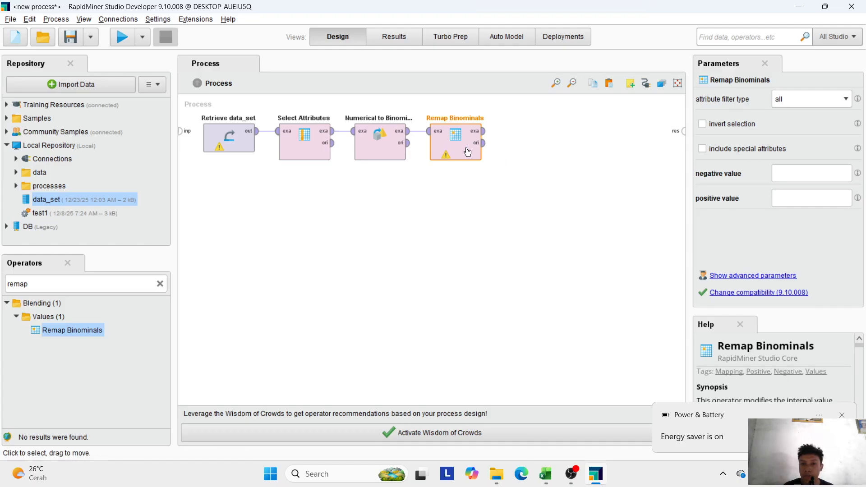
click(812, 170)
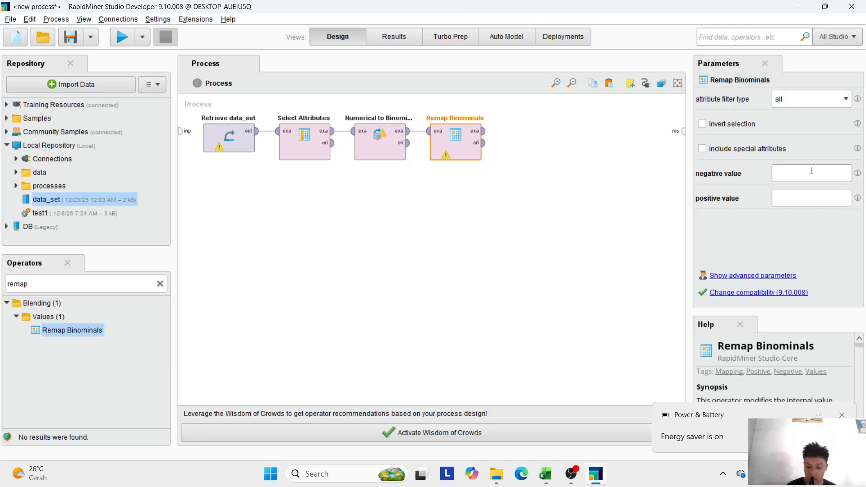
click(787, 196)
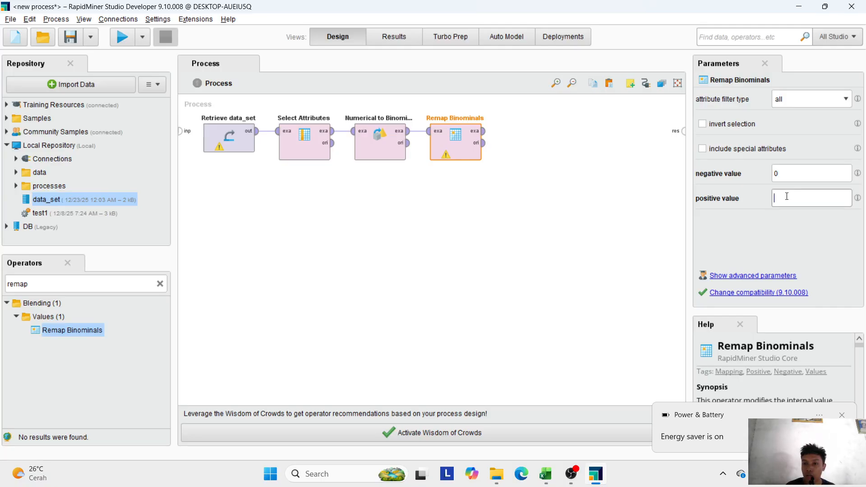
text(1)
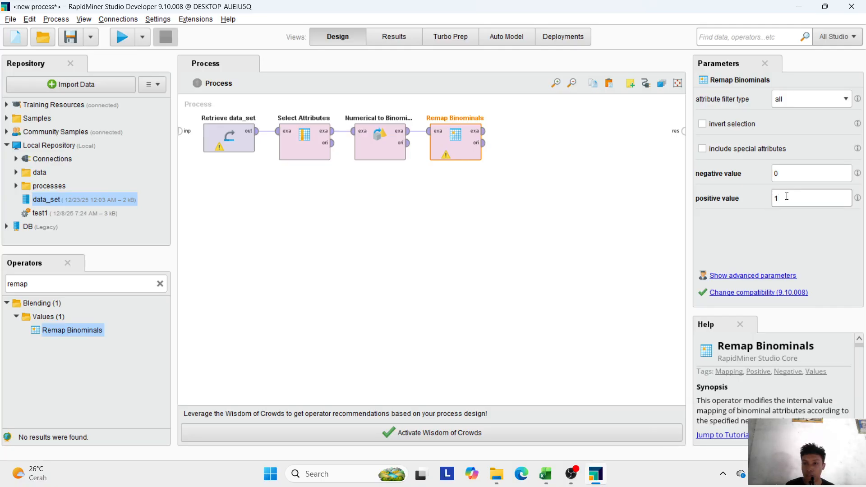
click(473, 197)
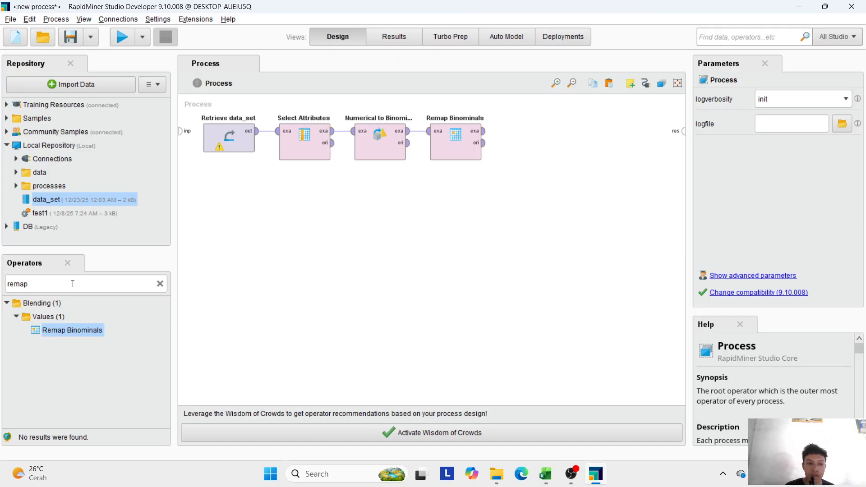
Step: Search the operators for "fp", add FP-Growth after Remap Binominals, and connect Remap Binominals' example set output to its input
click(160, 284)
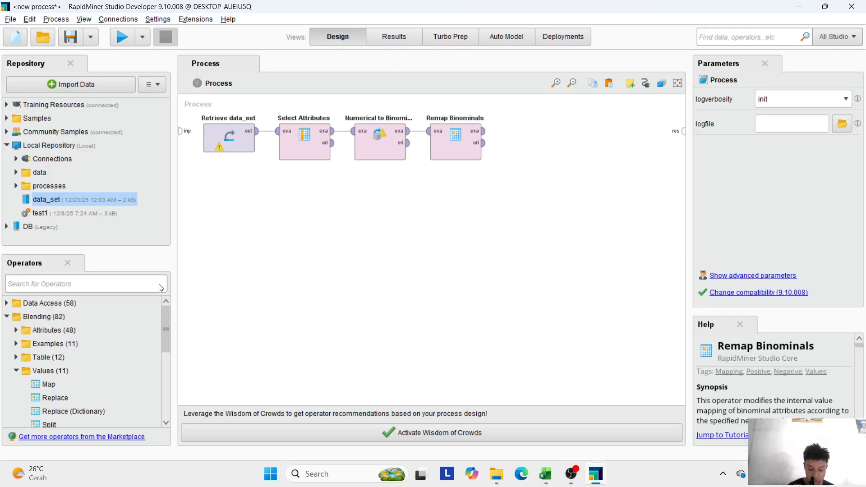
text(fp)
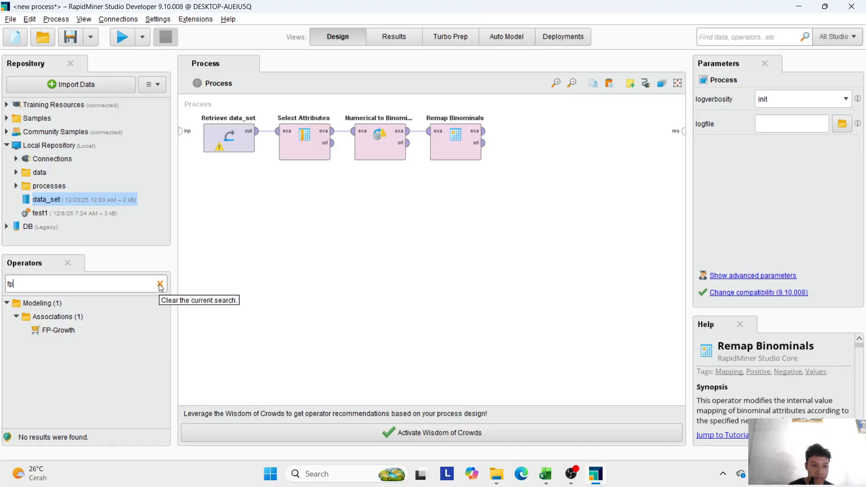
click(51, 332)
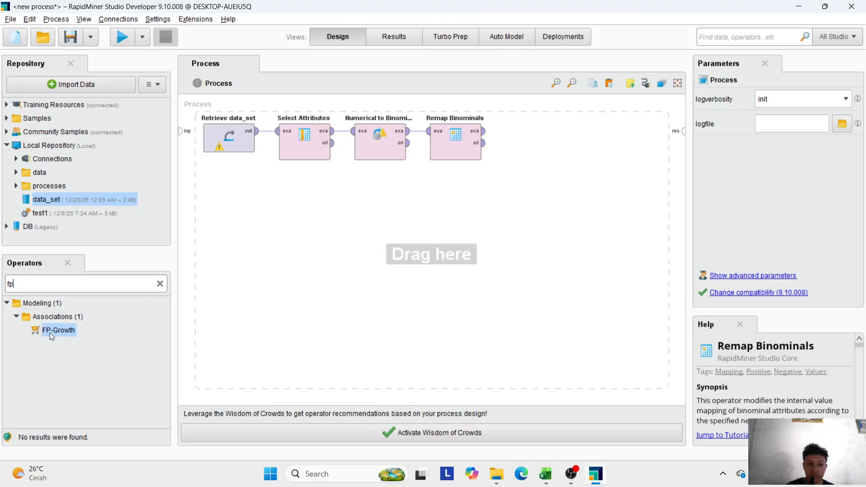
drag(49, 332, 540, 127)
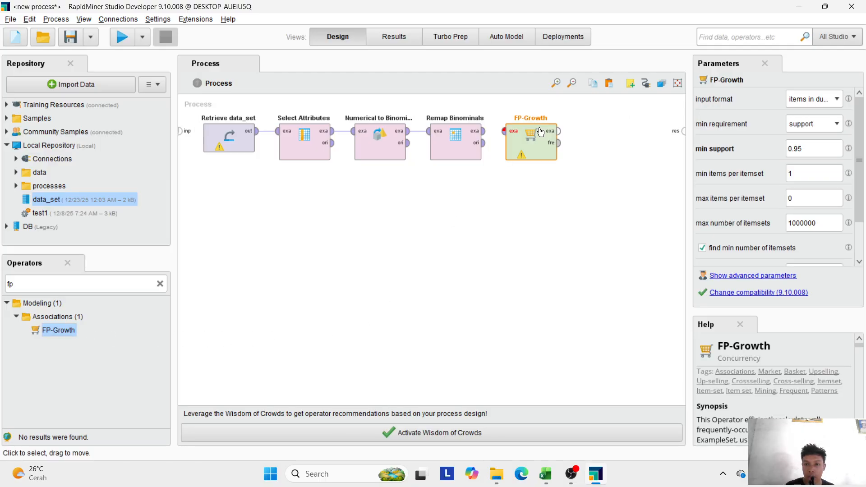
click(519, 172)
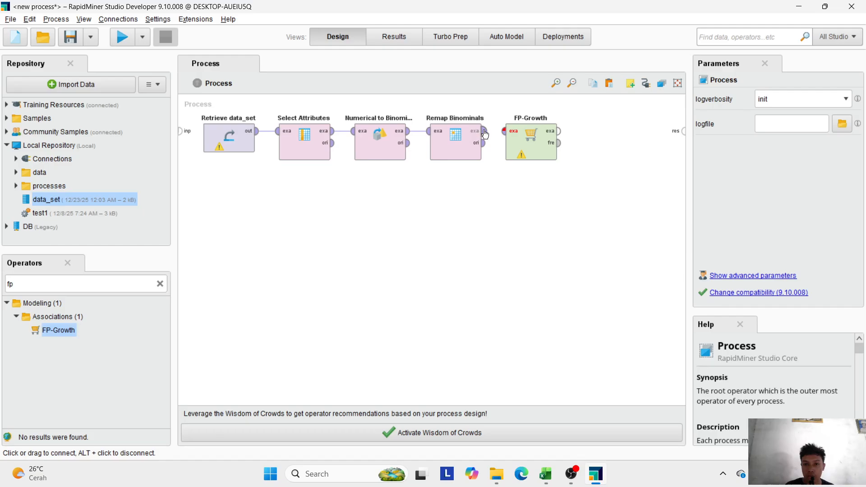
drag(483, 131, 504, 131)
Step: Set the FP-Growth operator's min support to 0.5
click(537, 149)
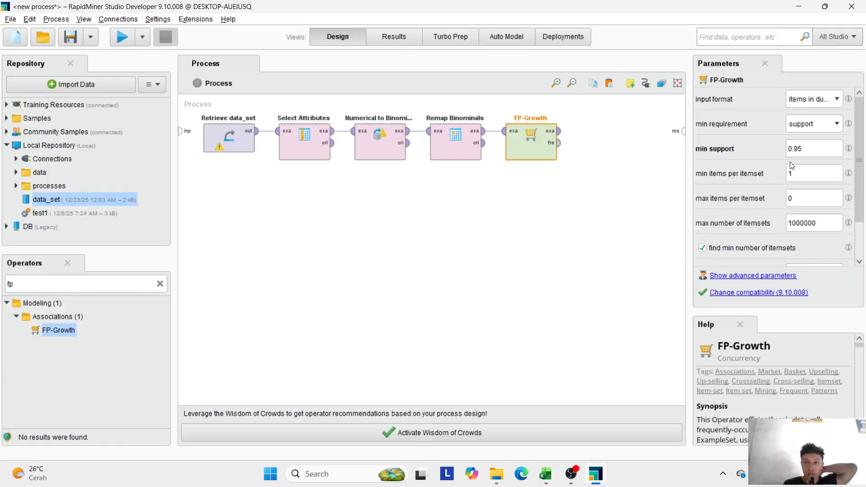
click(821, 148)
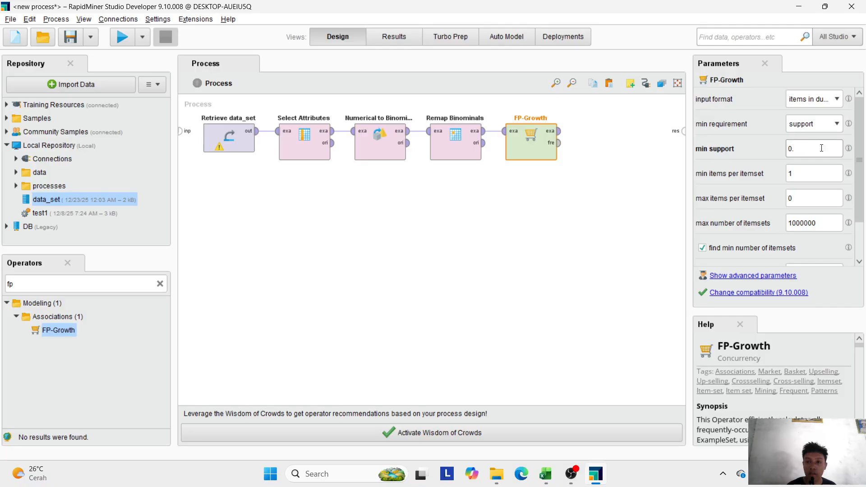
text(5)
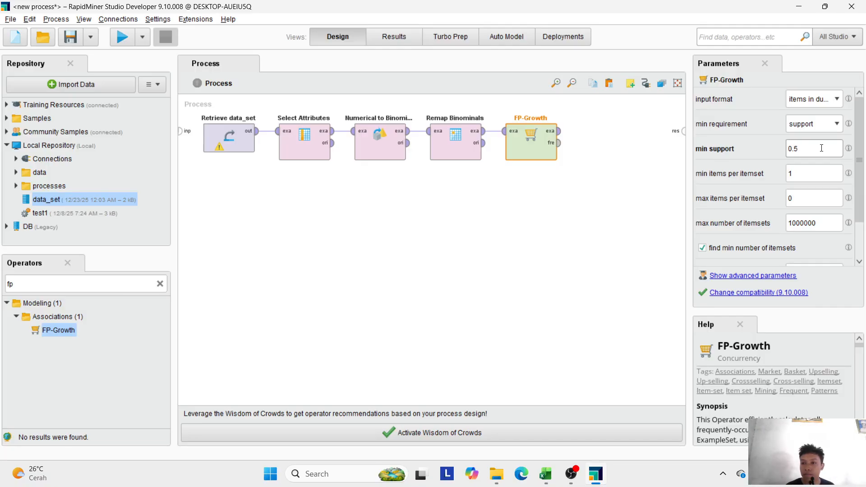
click(519, 296)
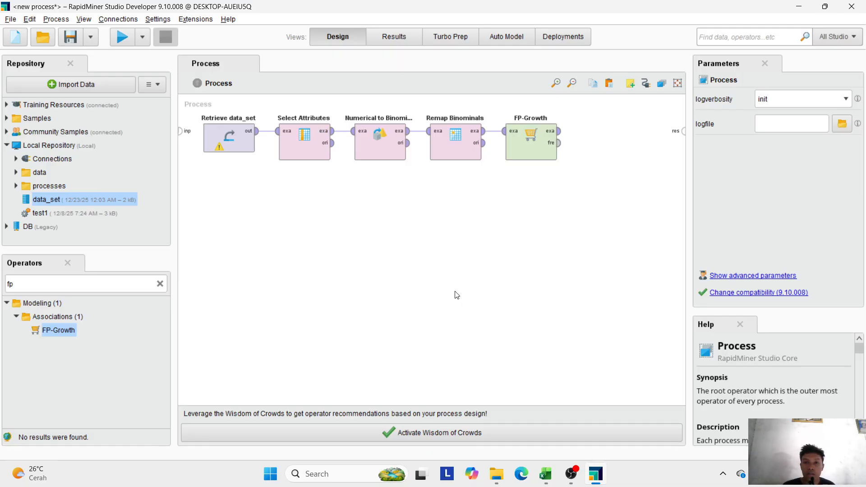
click(160, 286)
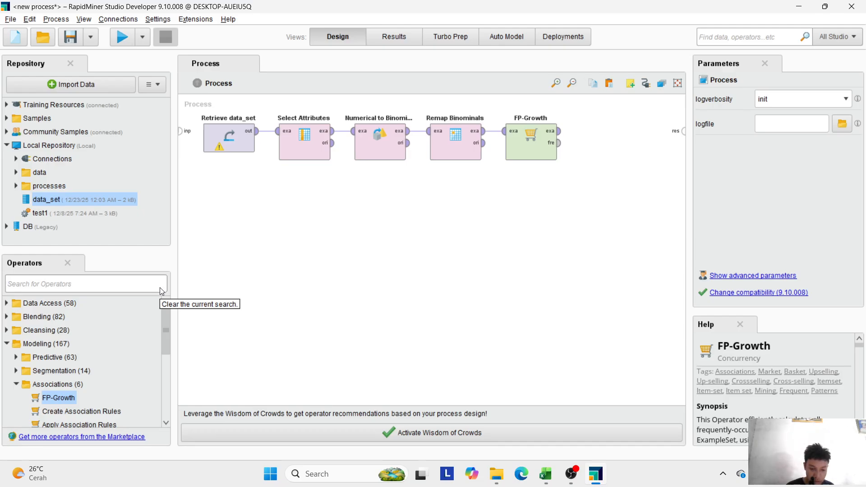
text(crea)
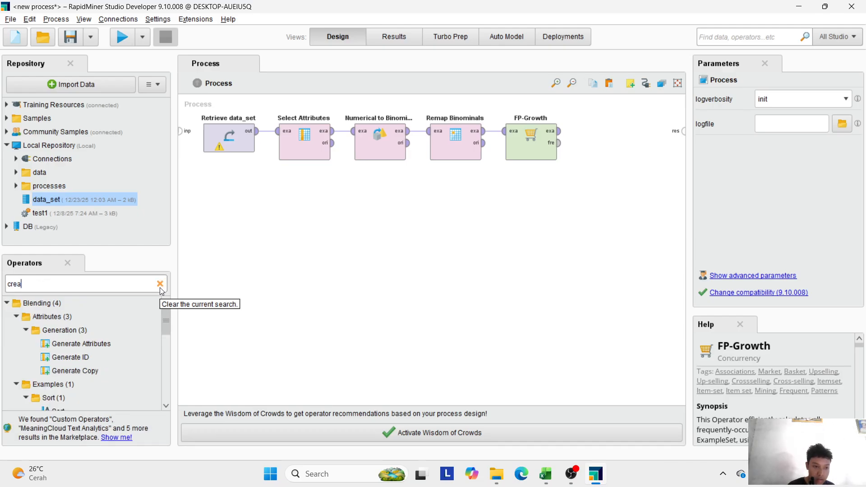
text(te)
key(BackSpace)
click(159, 287)
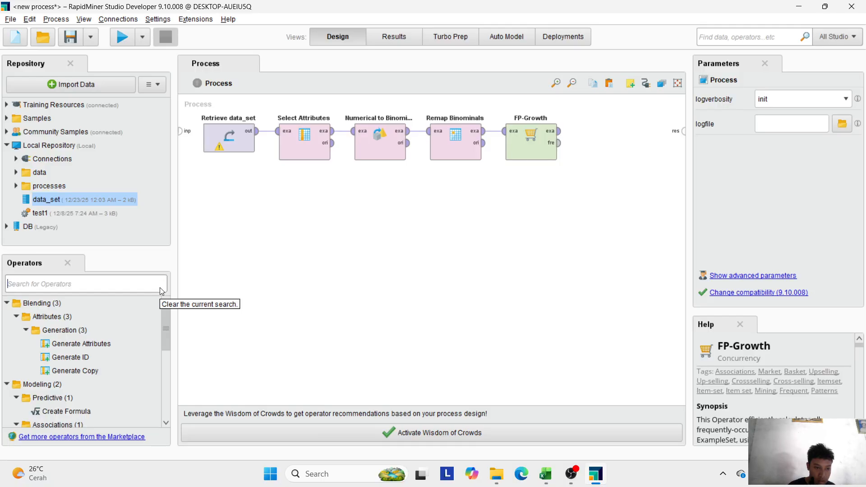
text(aso)
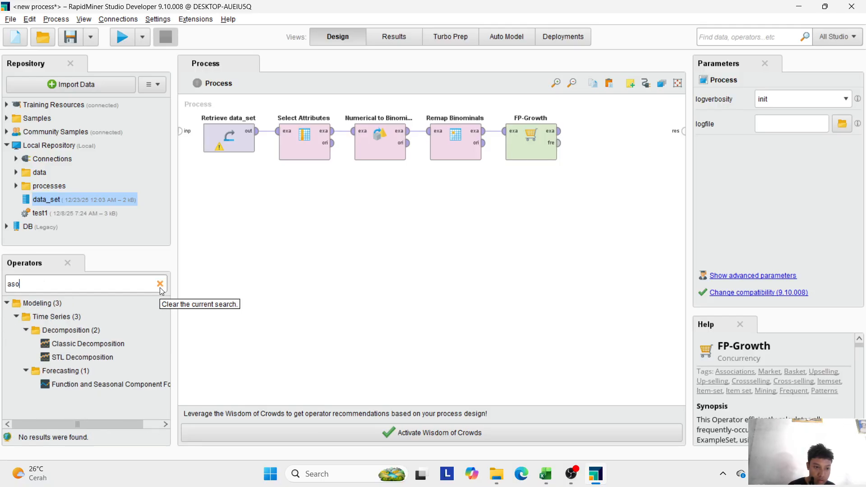
key(BackSpace)
click(160, 288)
Step: Search the operators for "asso", add Create Association Rules below FP-Growth, and connect FP-Growth's frequent sets output to its item sets input
text(as)
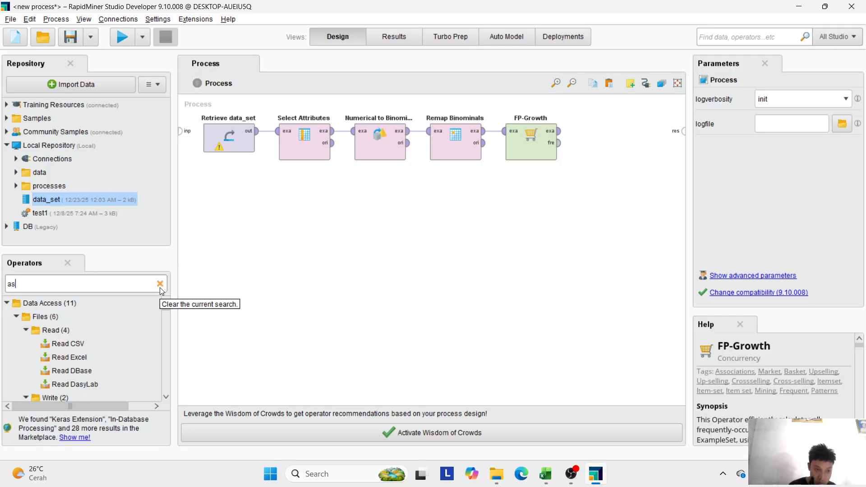
text(so)
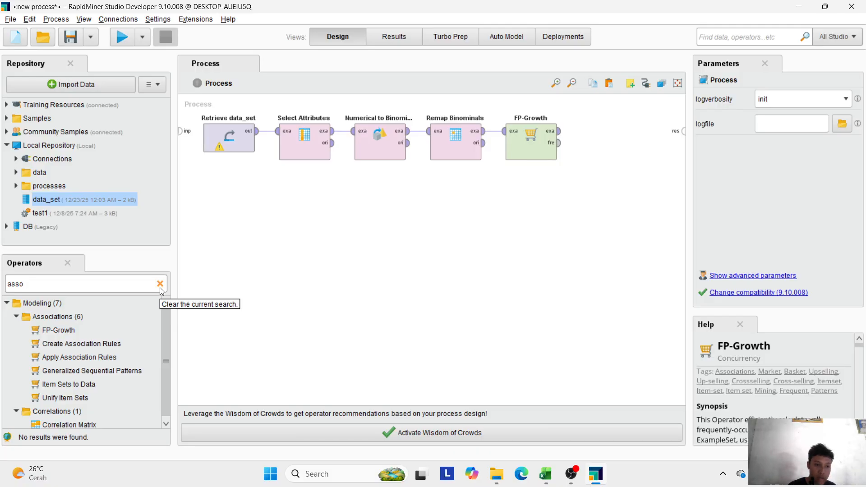
drag(60, 340, 591, 194)
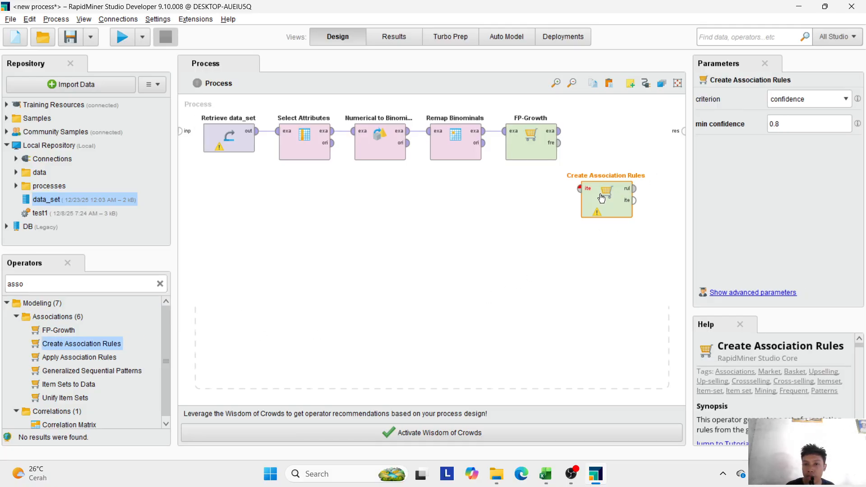
click(560, 144)
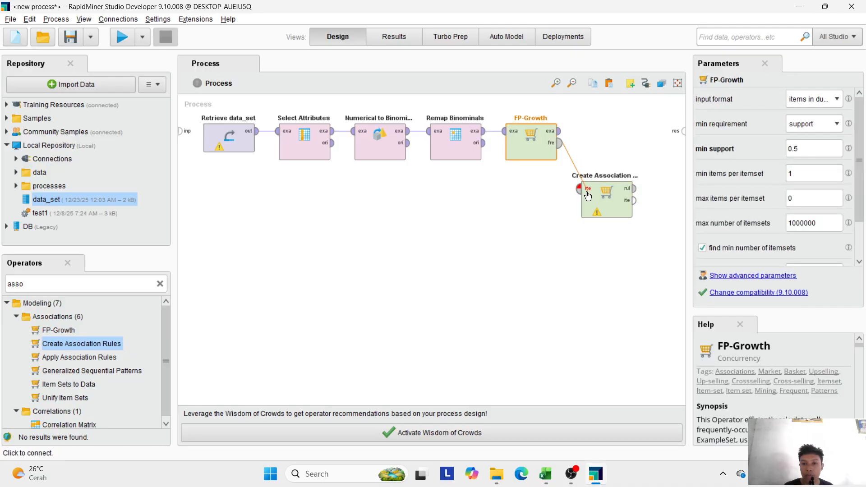
click(579, 189)
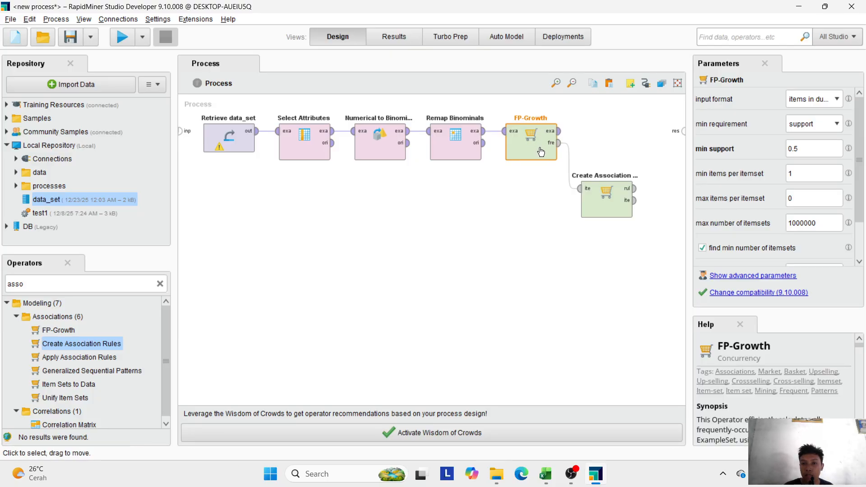
Step: Set the Create Association Rules operator's min confidence to 0.65
click(608, 203)
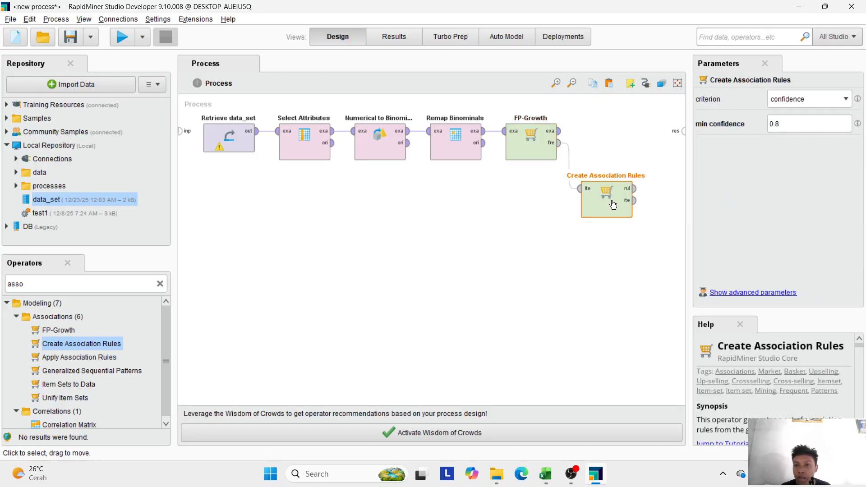
click(812, 126)
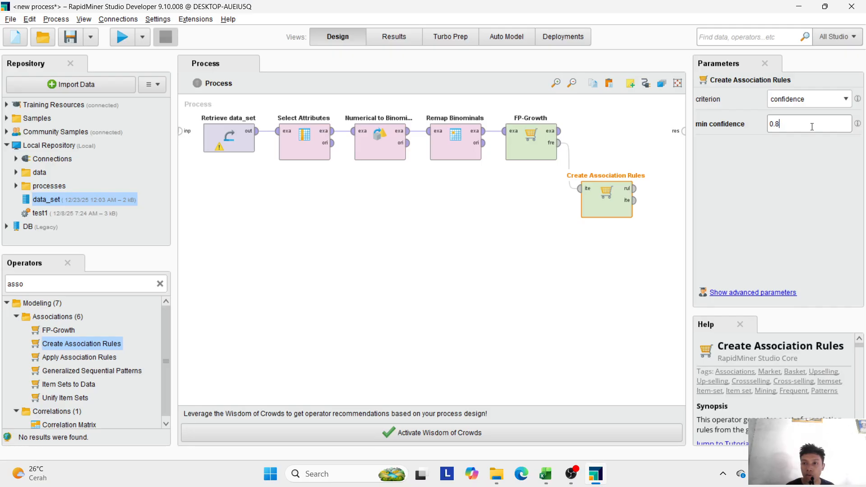
key(BackSpace)
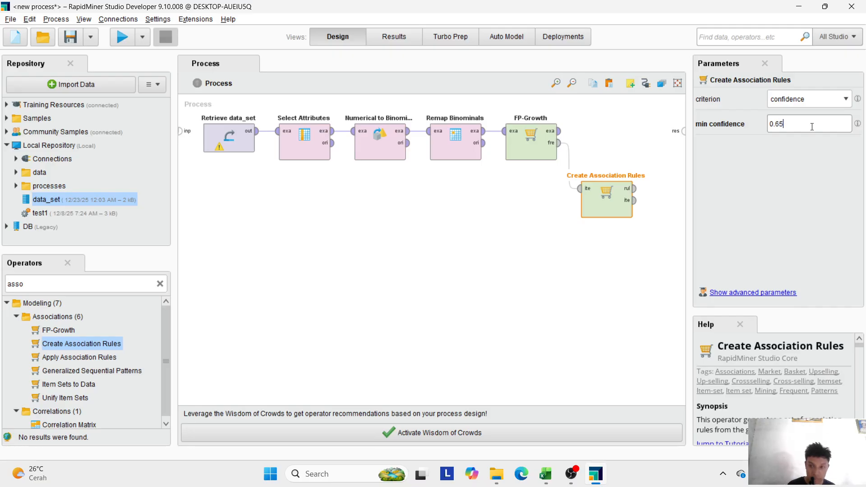
click(510, 231)
Step: Try to connect FP-Growth's example set output and Create Association Rules' rules output to the process results
click(557, 132)
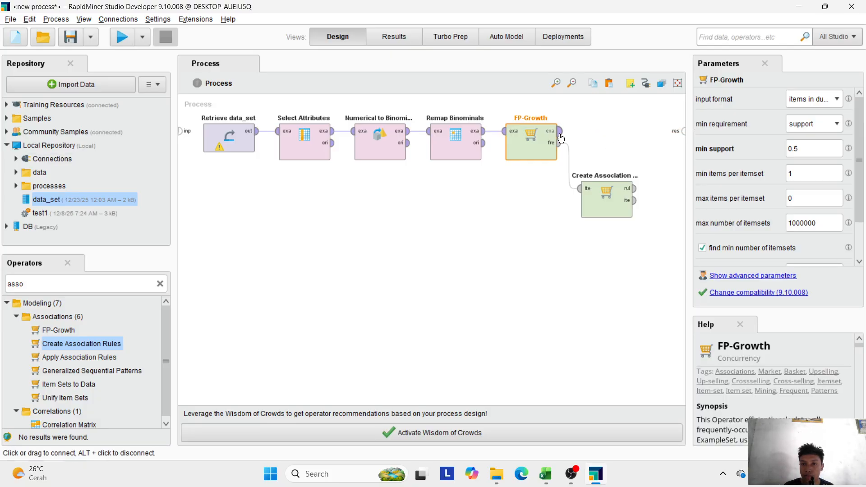
click(683, 131)
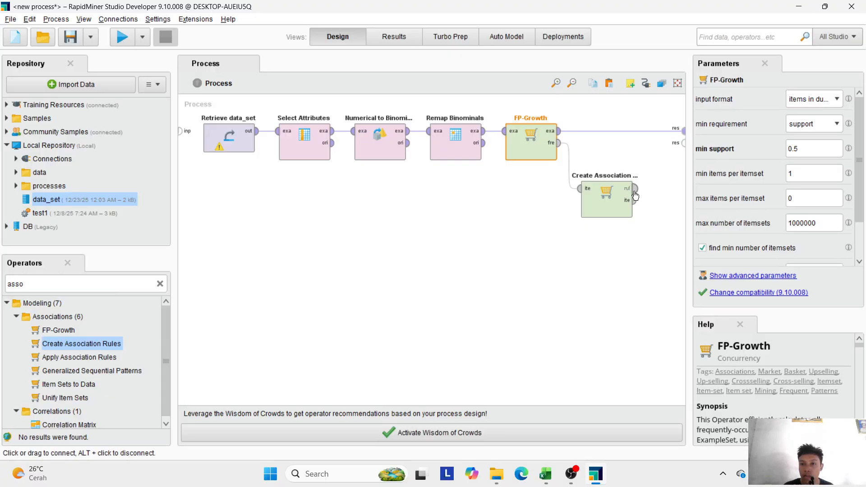
click(635, 188)
click(684, 139)
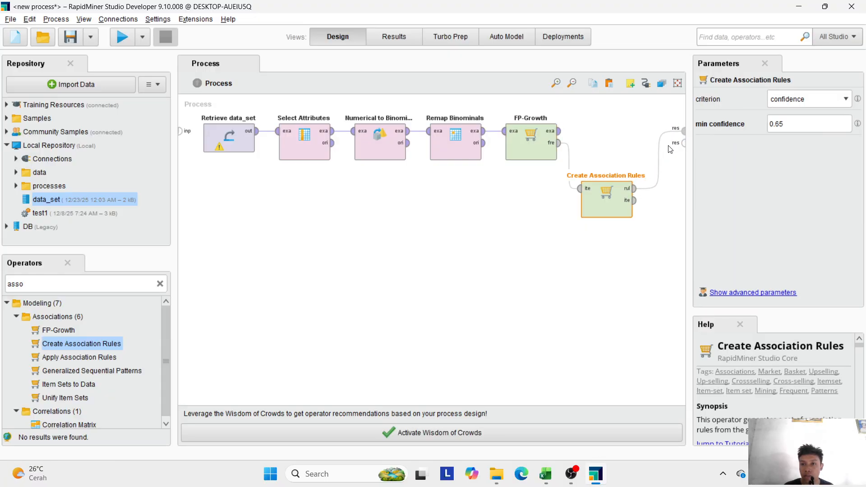
Step: Connect FP-Growth's example set output to the first process result port and Create Association Rules' rules output to the second
click(610, 149)
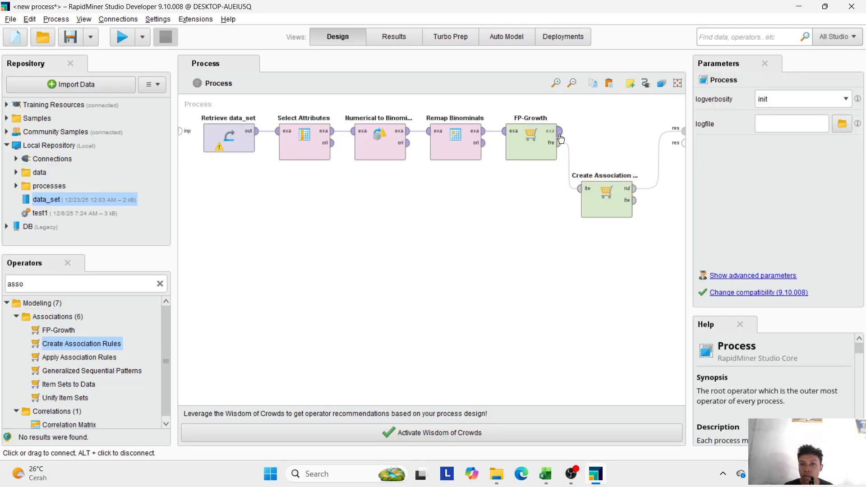
click(559, 131)
click(684, 131)
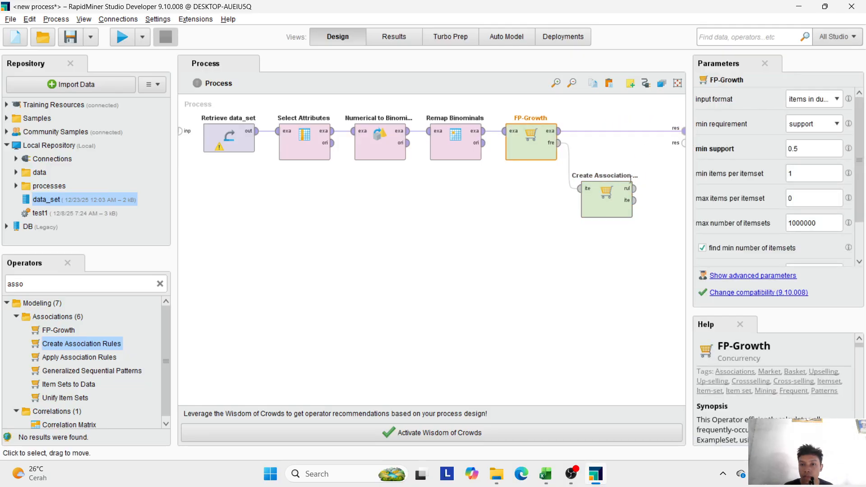
click(683, 143)
click(683, 143)
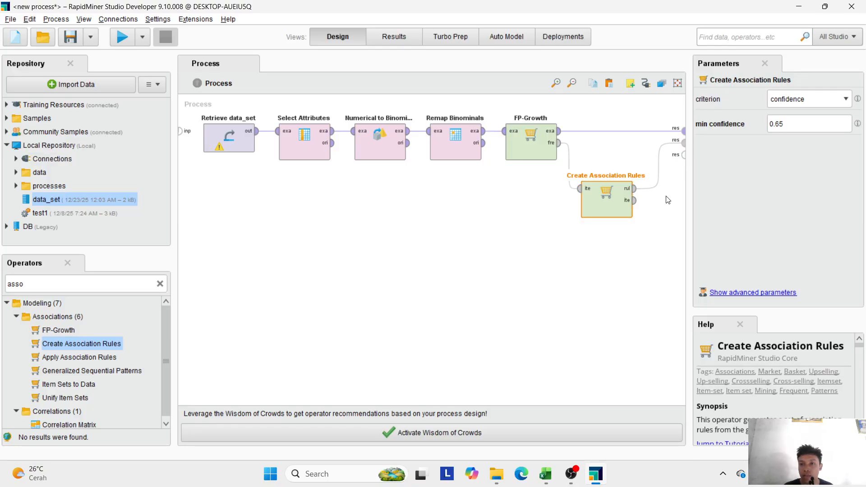
click(666, 228)
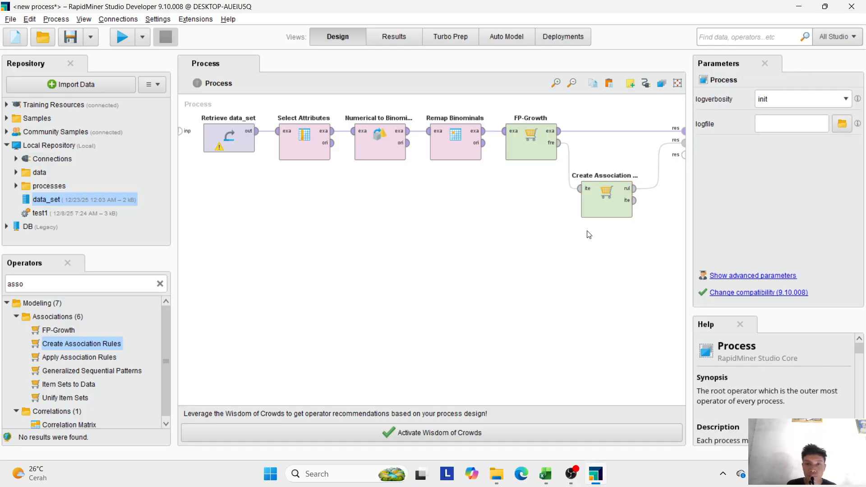
Step: Review the parameters of each operator from Select Attributes through Create Association Rules
click(307, 153)
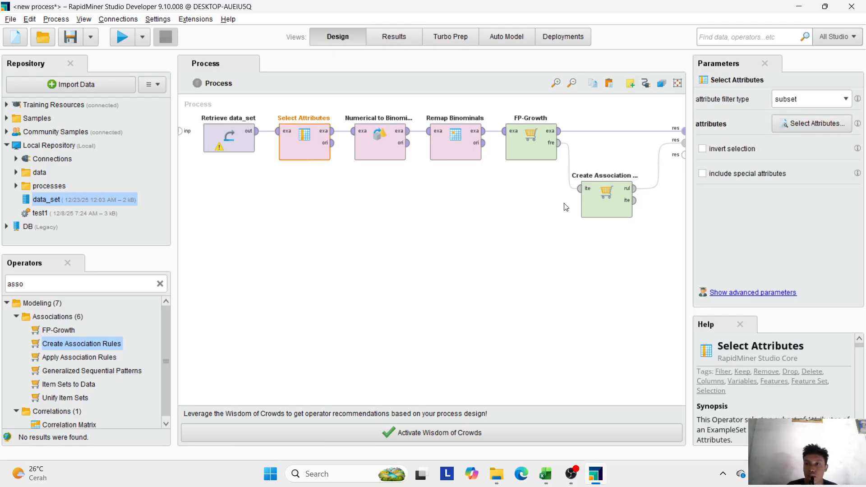
click(386, 151)
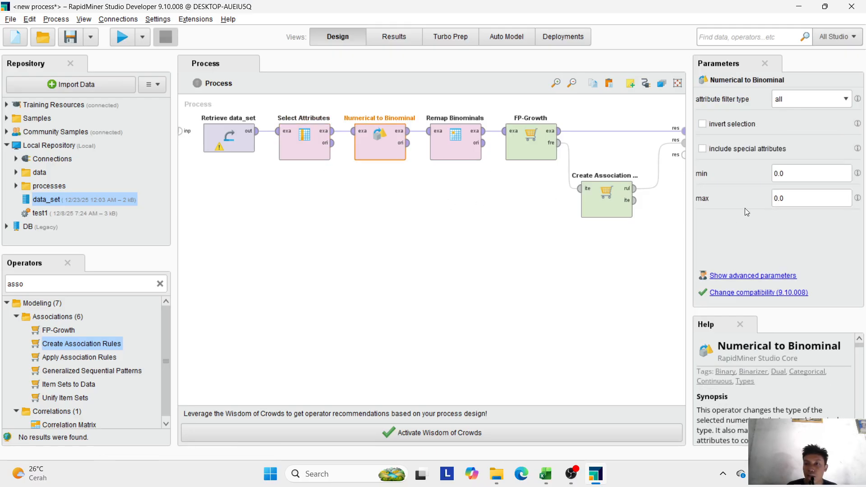
click(451, 151)
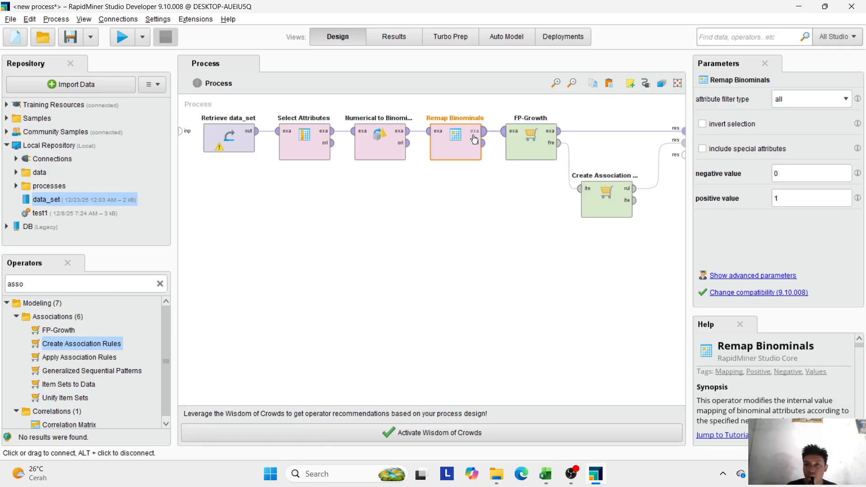
click(531, 149)
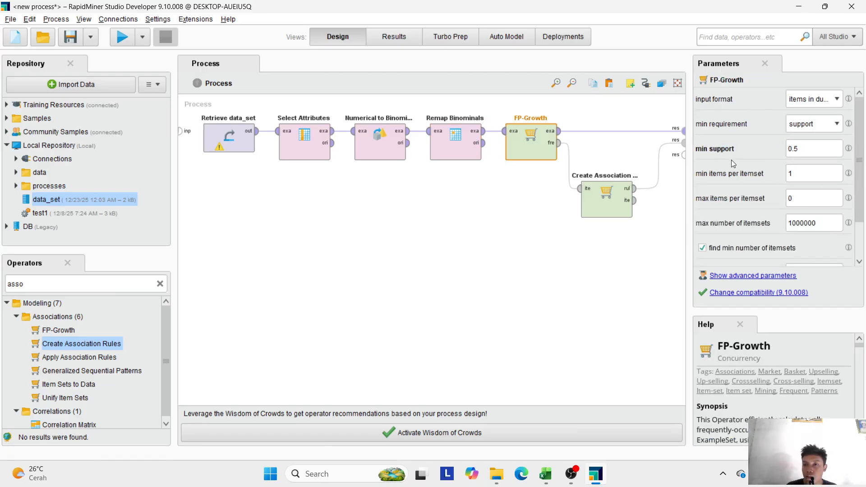
click(625, 203)
click(532, 247)
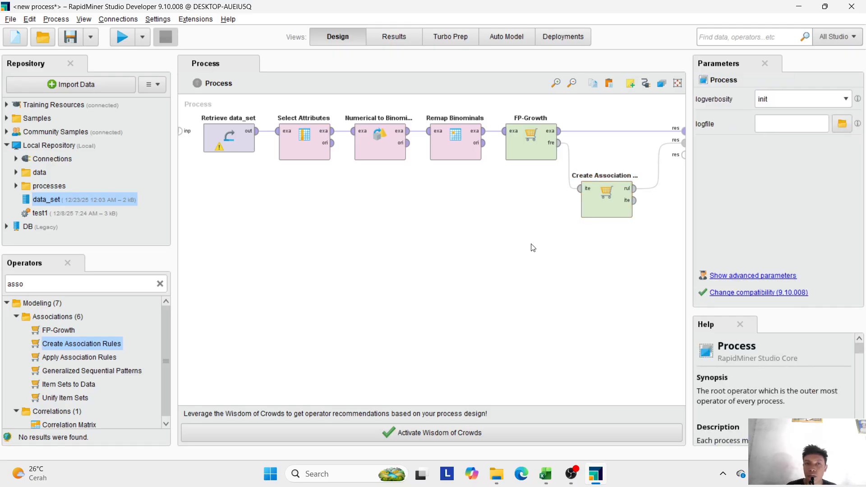
Step: Run the process and look through the table of generated association rules
click(126, 33)
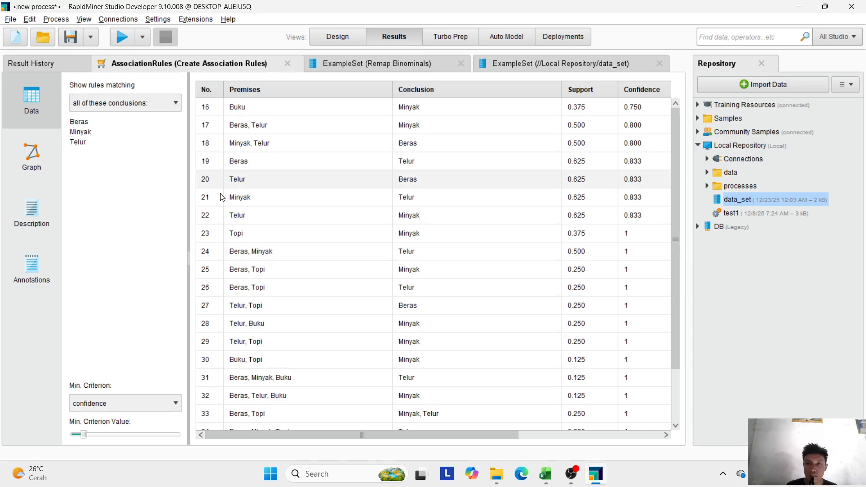
scroll(477, 309, down, 1)
scroll(477, 309, up, 1)
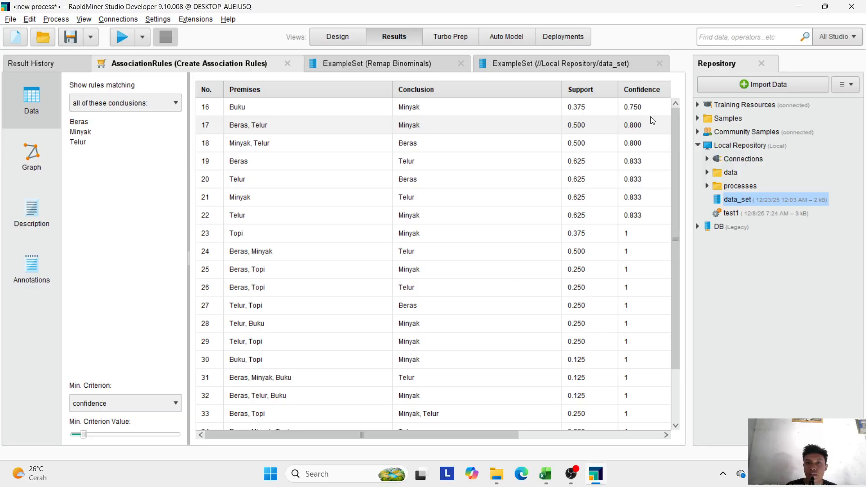
Step: Open the text description of the association rules and read through the listed rules
click(39, 202)
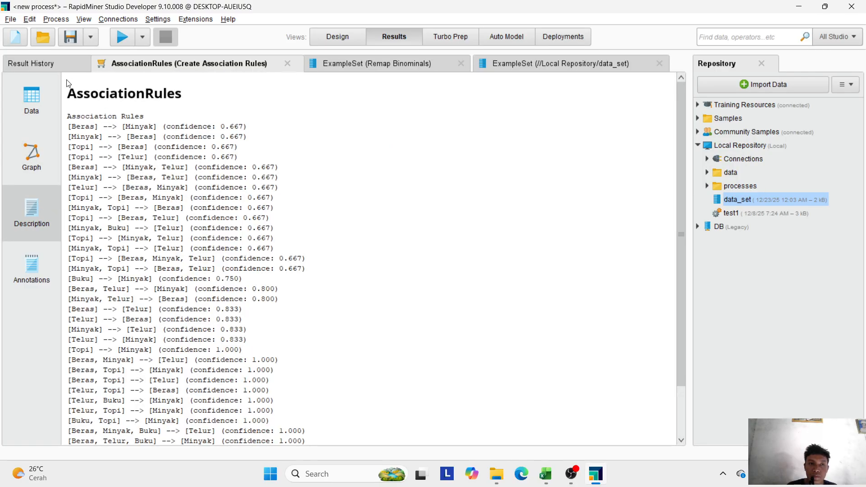
drag(68, 86, 247, 119)
drag(269, 154, 155, 148)
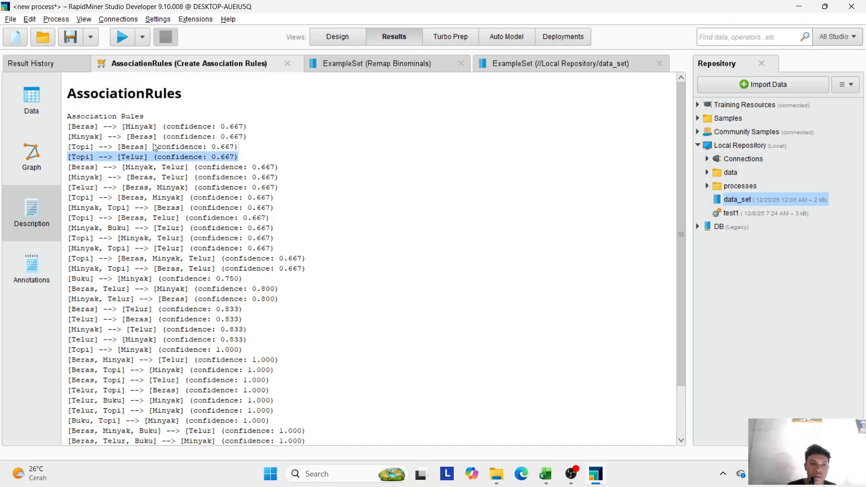
click(79, 124)
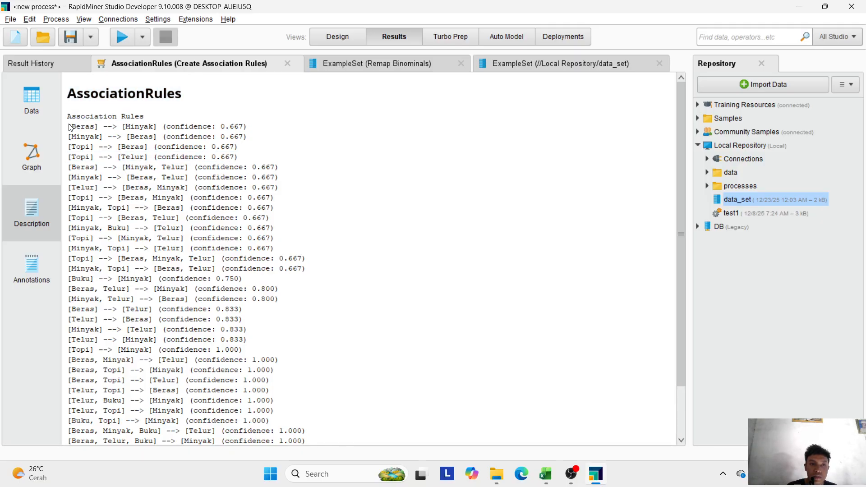
drag(64, 116, 127, 118)
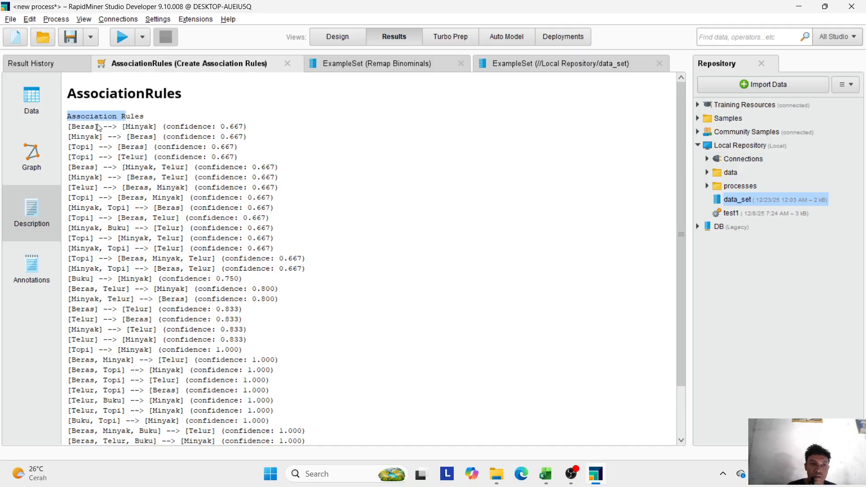
click(99, 128)
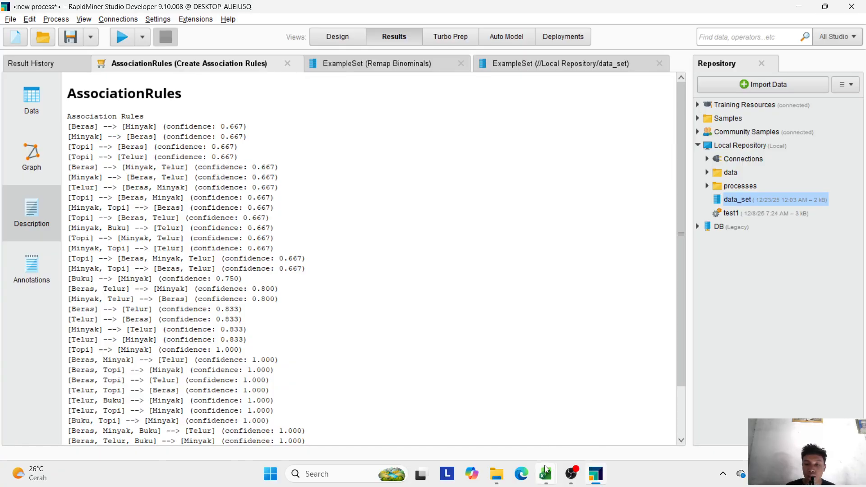
Step: Switch to the Excel workbook hasil_exel(apriori) and examine the transaction items in B2:B9 beside the manual Apriori calculation
mouse_move(545, 465)
click(589, 426)
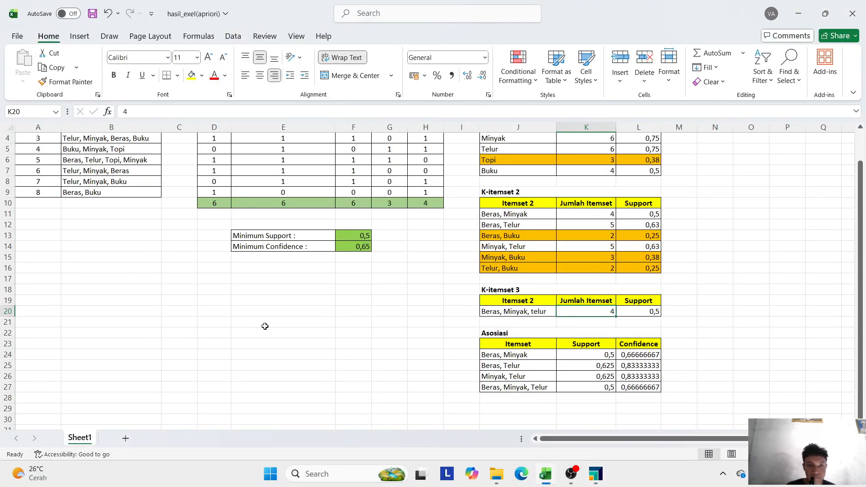
scroll(265, 326, up, 1)
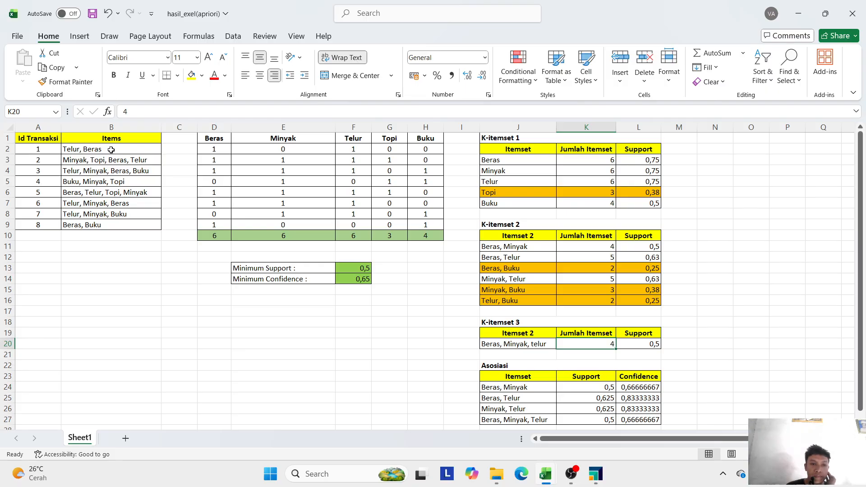
drag(111, 150, 112, 228)
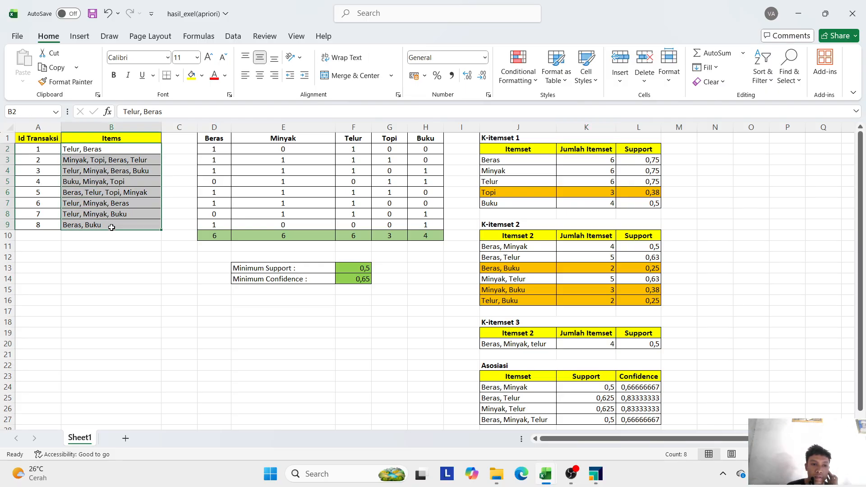
click(133, 278)
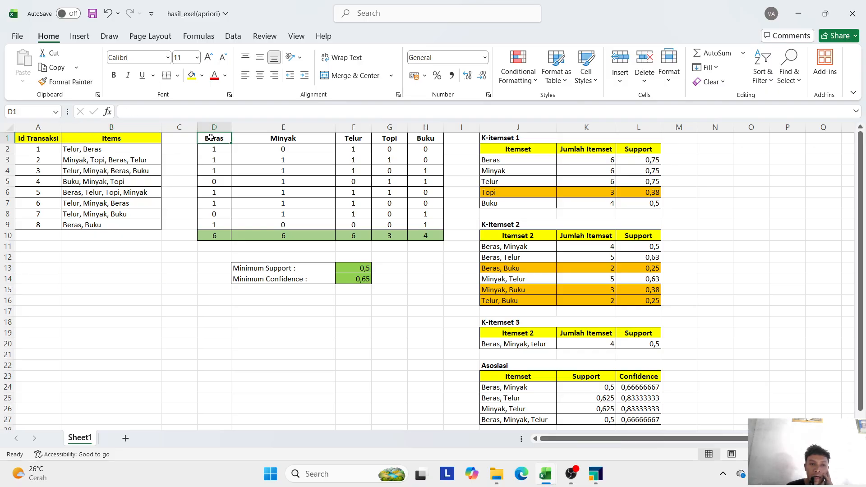
Step: Examine the item columns in D1:H10 against the transactions in B2:B9 to trace how often each item occurs
drag(211, 137, 279, 150)
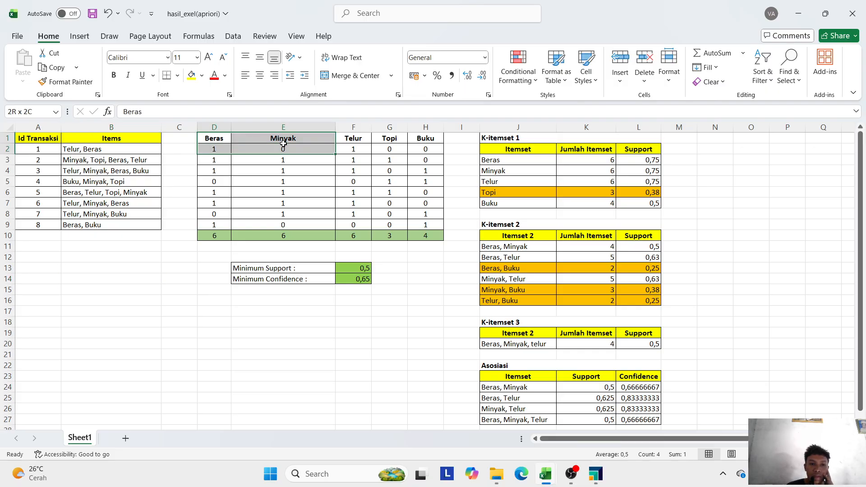
click(136, 277)
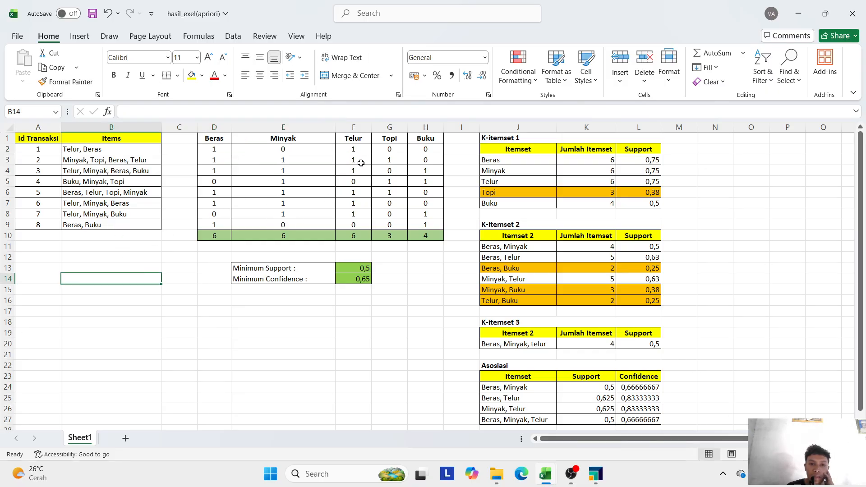
click(218, 293)
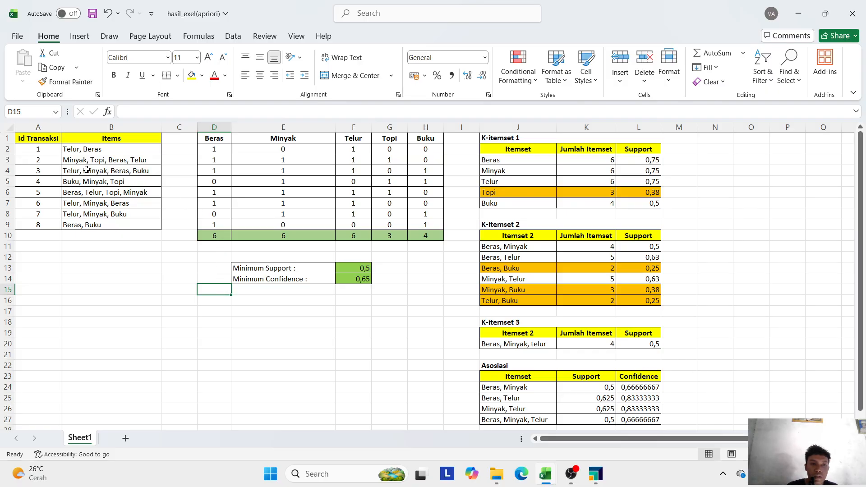
click(101, 150)
click(115, 160)
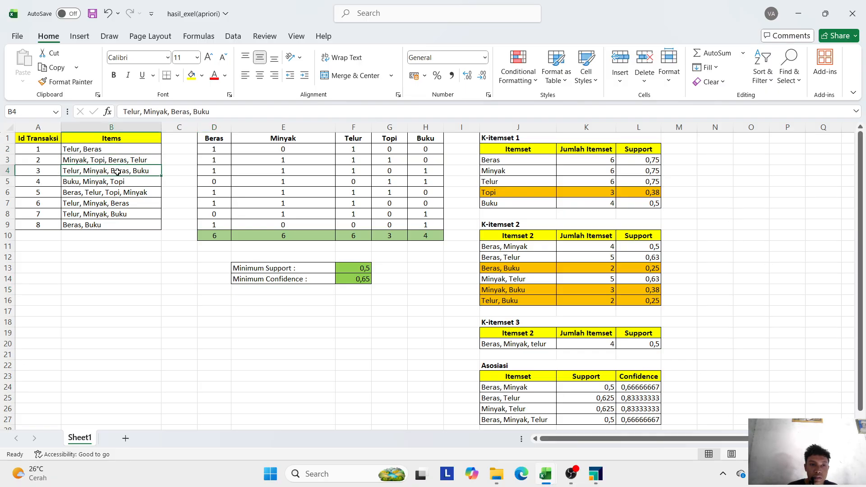
click(103, 193)
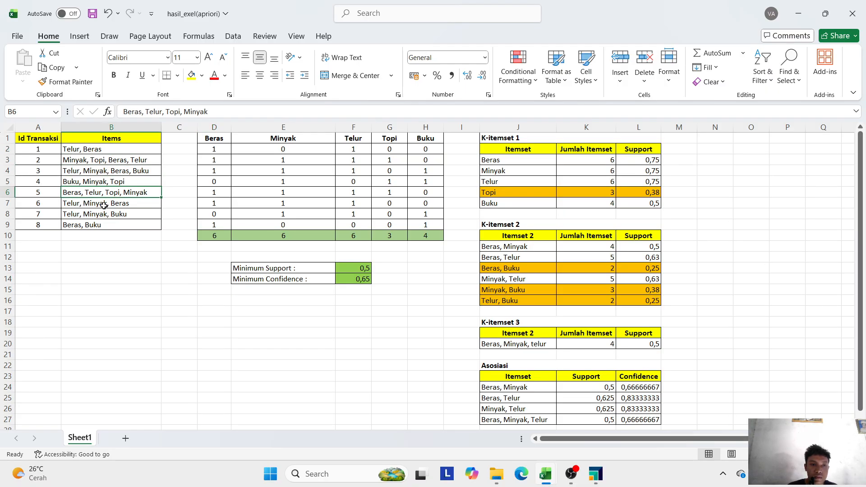
click(106, 204)
click(90, 225)
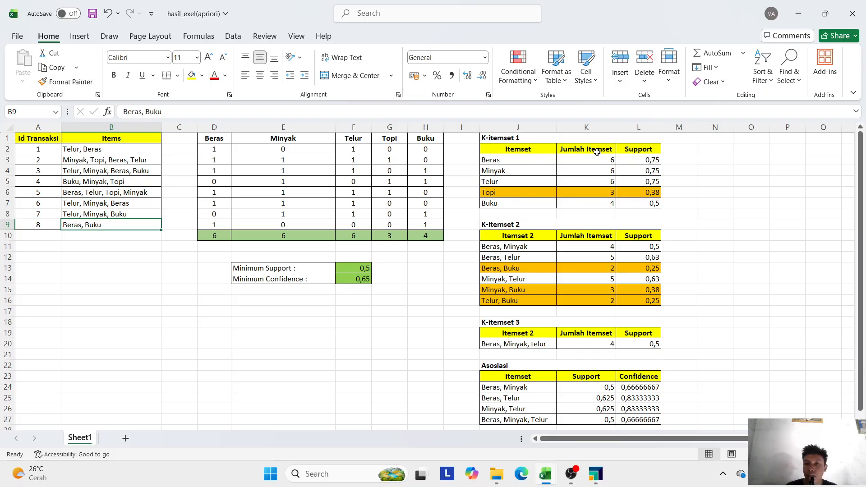
Step: Review the K-itemset 1 and K-itemset 2 tables alongside the minimum support value in F13
click(695, 171)
click(707, 216)
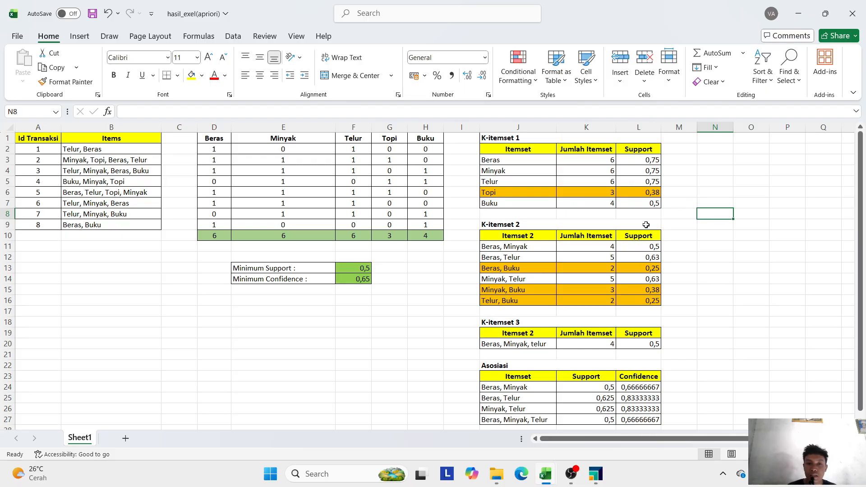
click(360, 270)
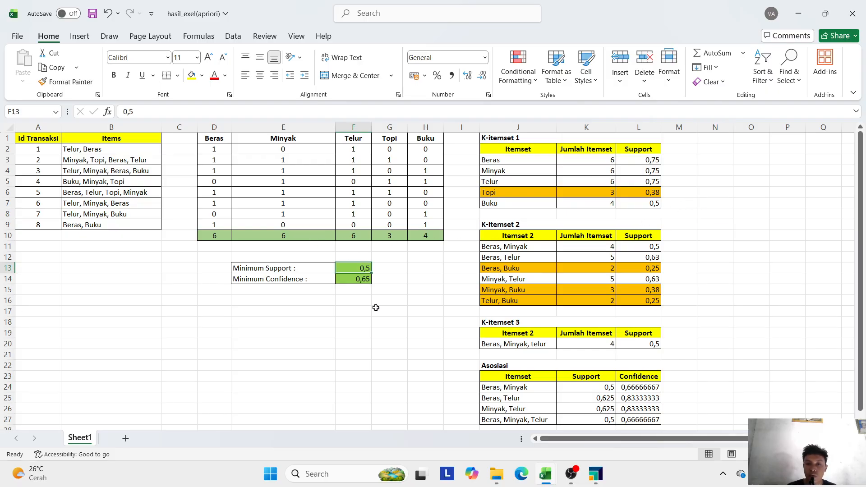
click(382, 319)
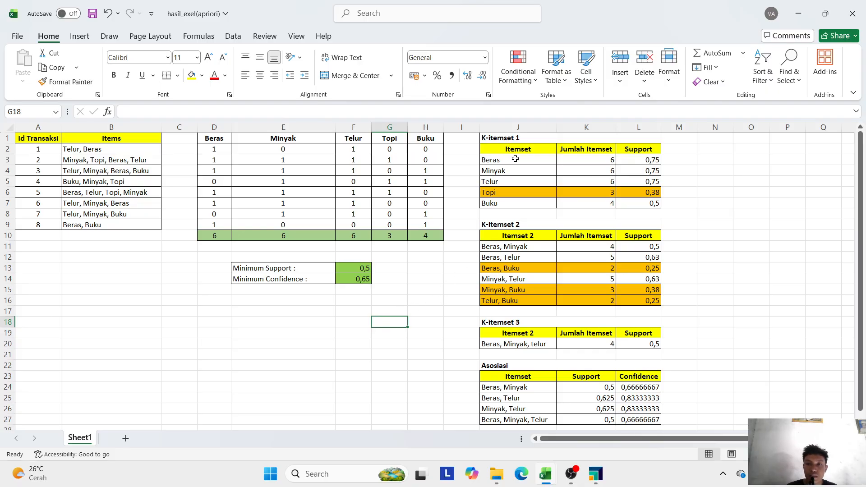
Step: Check the support of Beras in Calculator by dividing its count of 6 by the 8 transactions, and close Calculator
click(587, 157)
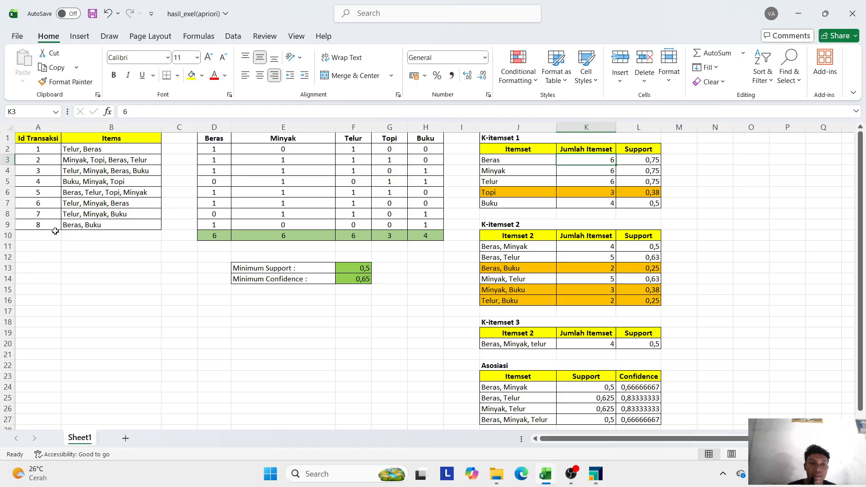
click(41, 226)
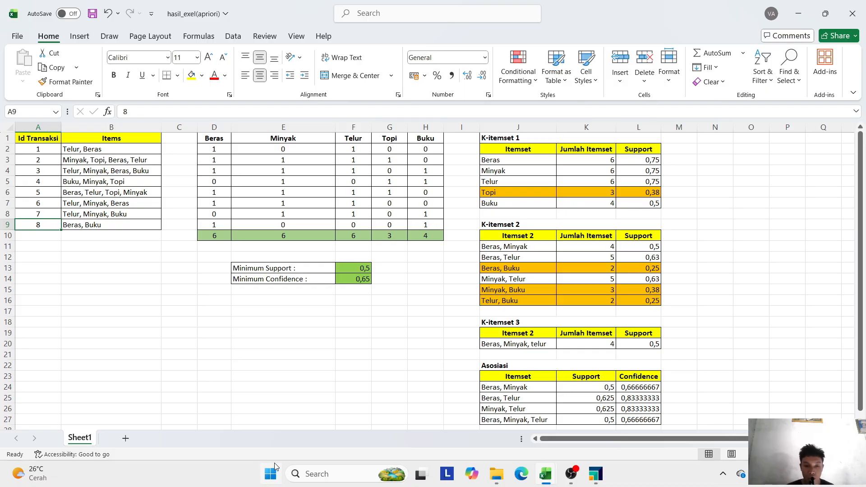
click(275, 465)
text(kal)
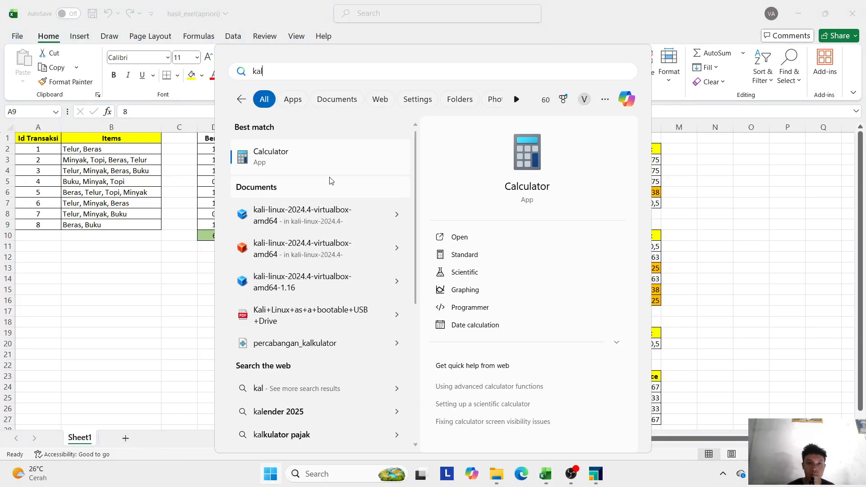
click(336, 164)
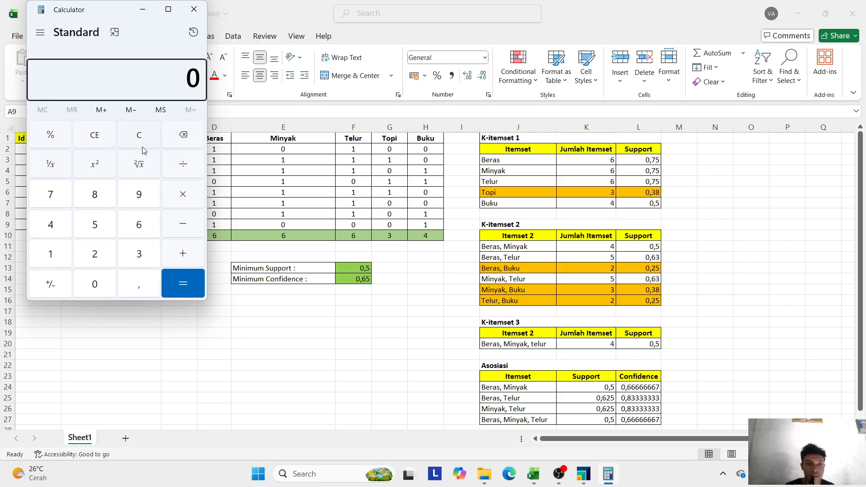
click(130, 230)
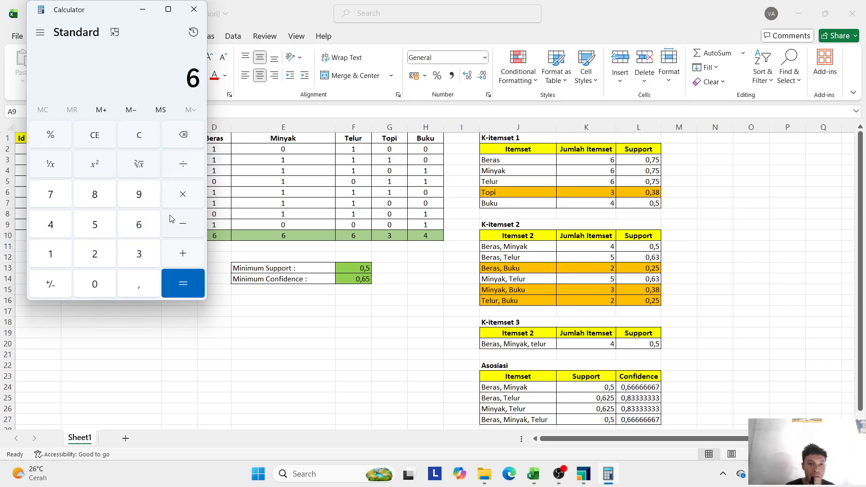
click(191, 173)
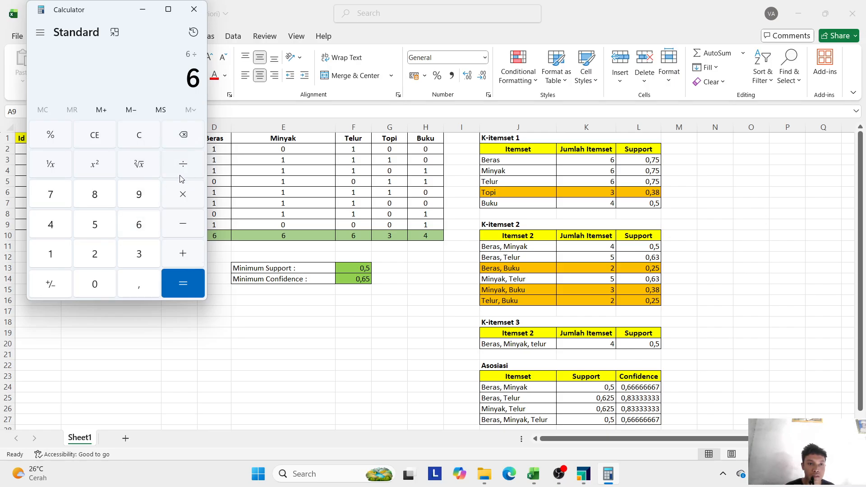
click(95, 194)
click(189, 294)
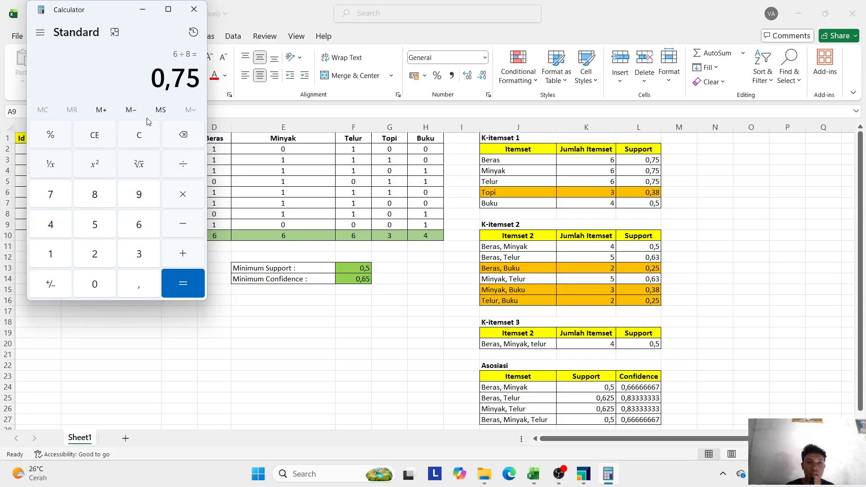
click(194, 9)
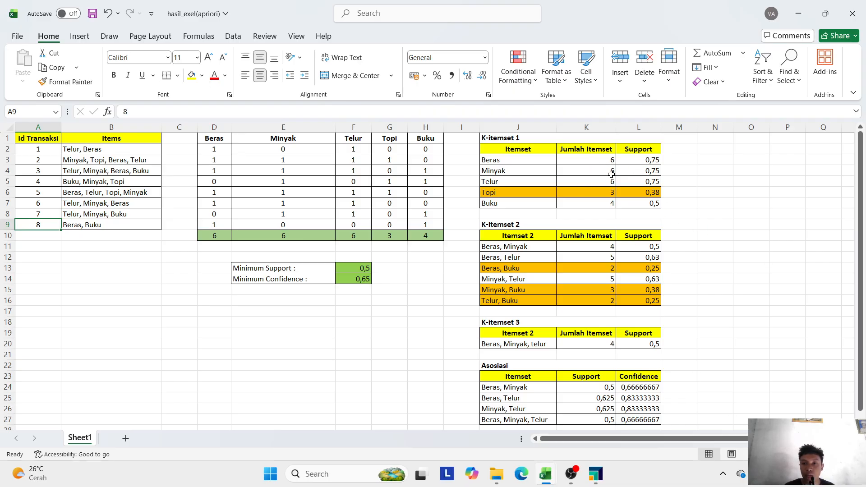
Step: Compare the Buku and Topi rows of K-itemset 1 with the minimum support threshold
click(612, 204)
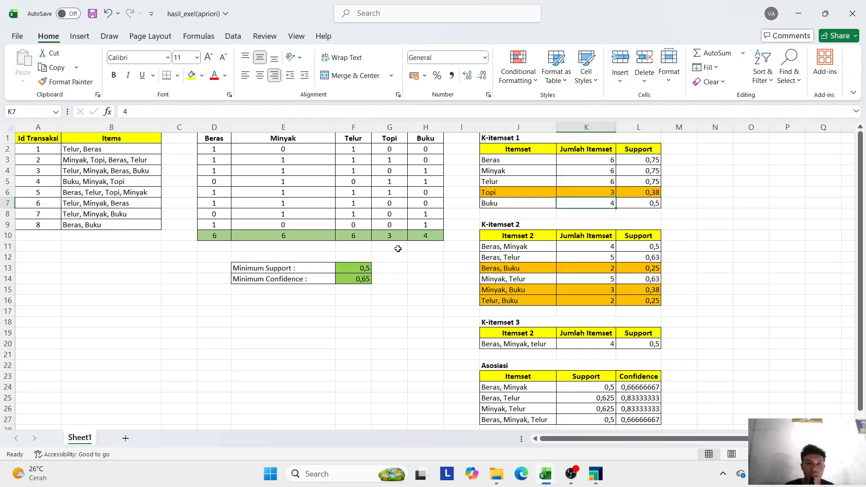
click(282, 270)
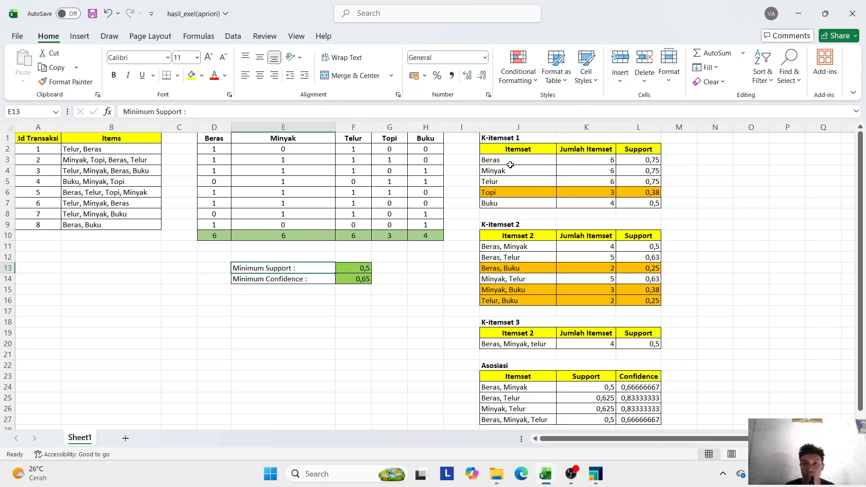
click(494, 193)
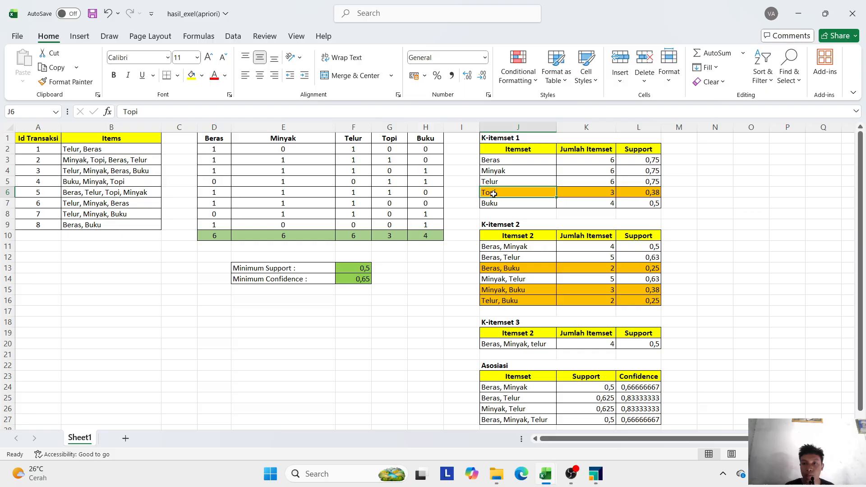
click(669, 194)
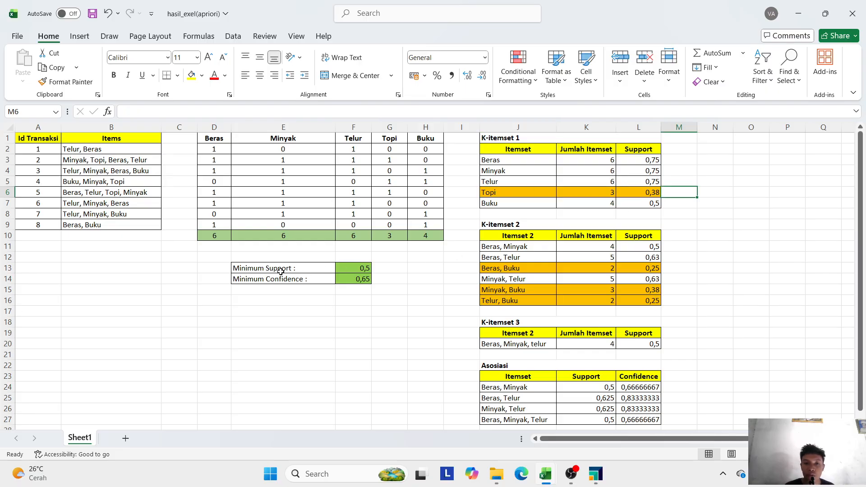
click(752, 247)
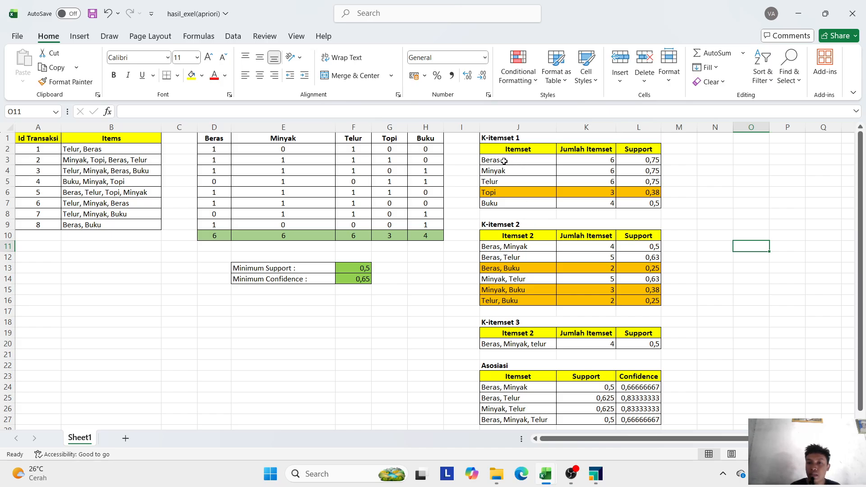
Step: Examine how the K-itemset 1 items in column J combine into the item pairs of K-itemset 2
drag(504, 161, 513, 193)
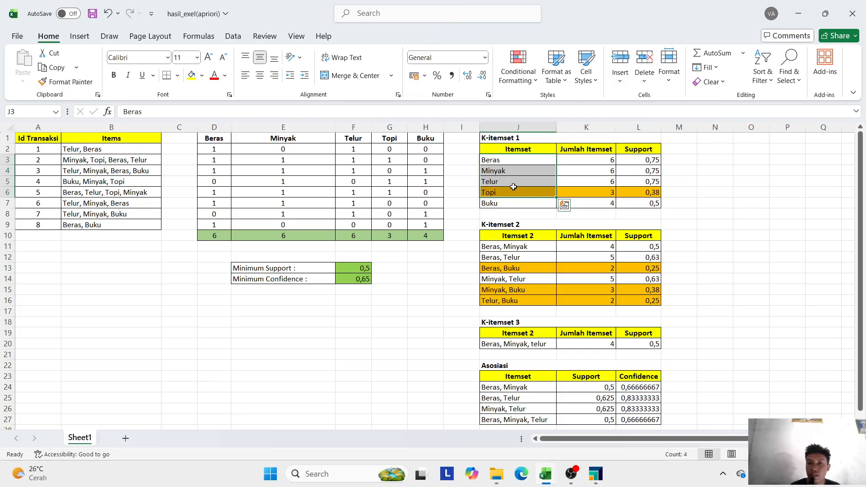
click(523, 167)
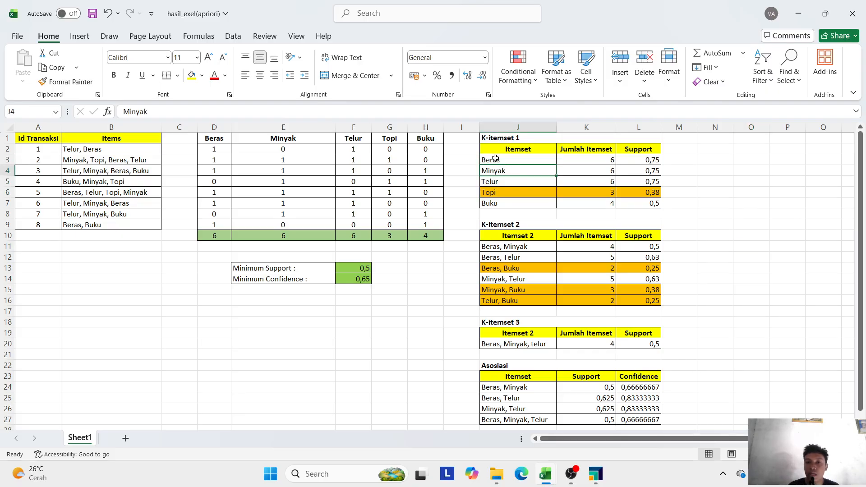
click(495, 161)
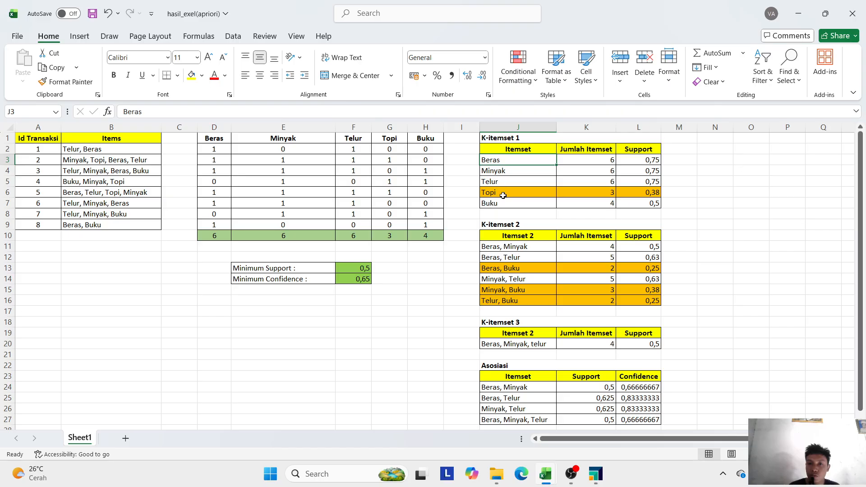
click(492, 246)
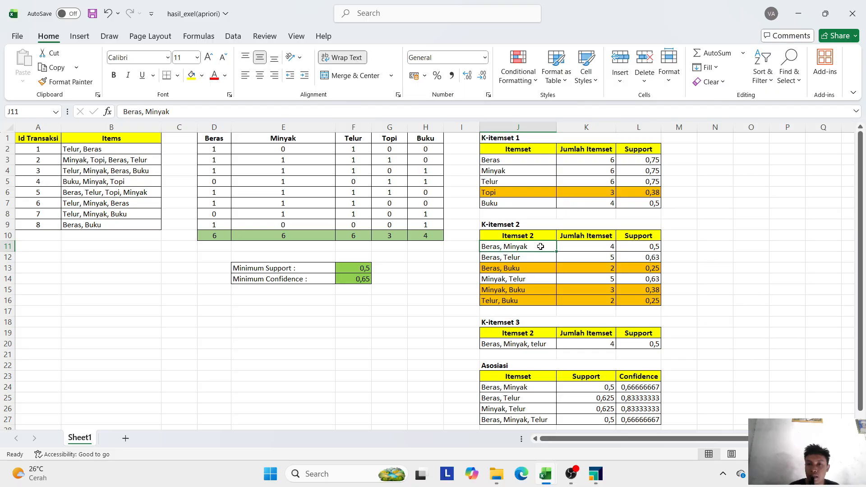
drag(544, 247, 548, 289)
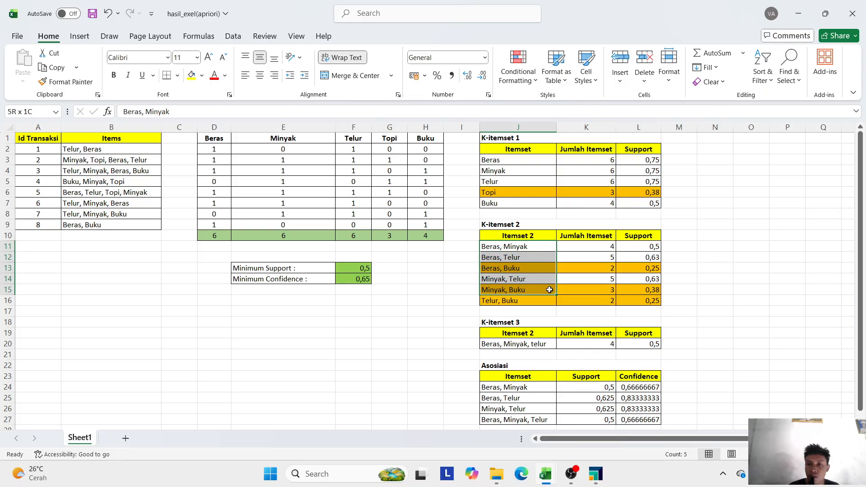
click(540, 251)
click(708, 234)
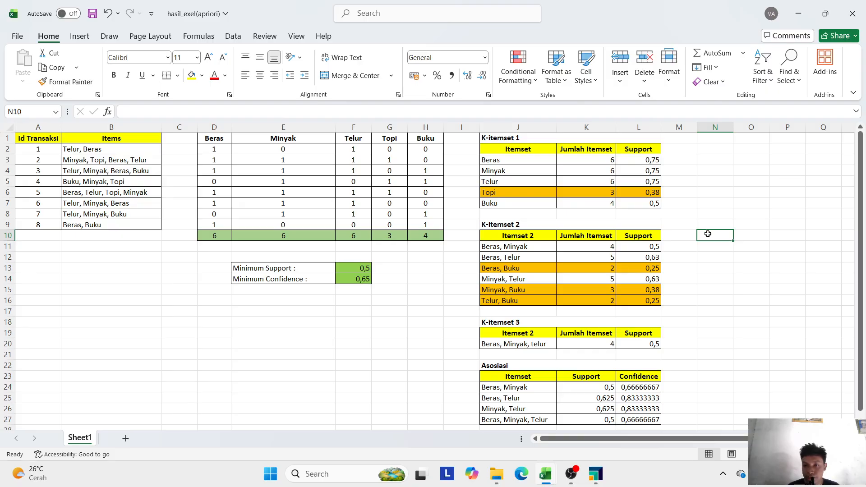
Step: Trace the Beras, Minyak and Beras, Telur counts of K-itemset 2 back to the matching transactions in the Items column
click(611, 248)
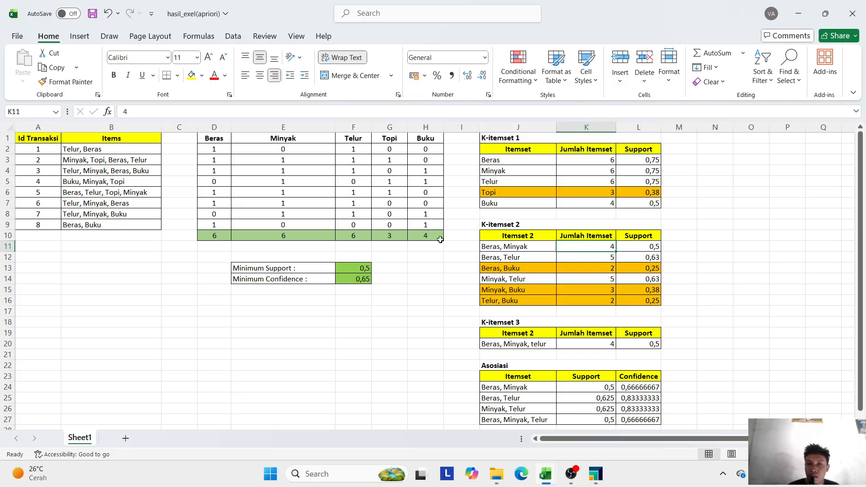
click(90, 149)
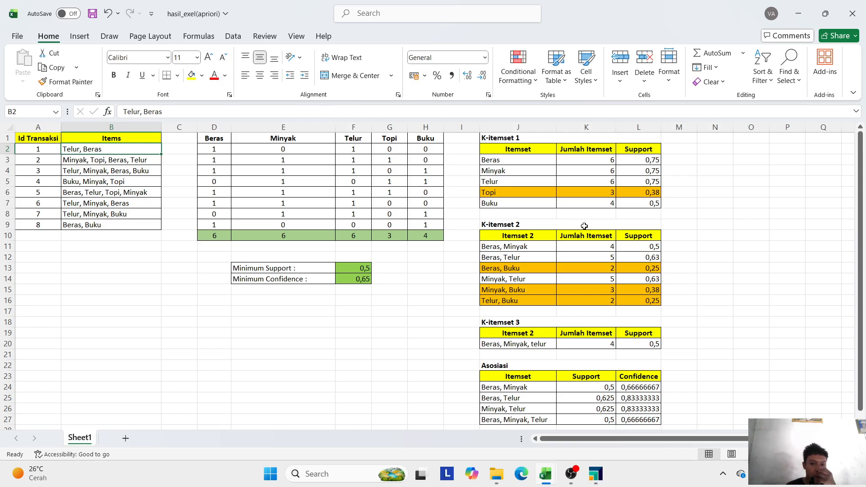
click(569, 253)
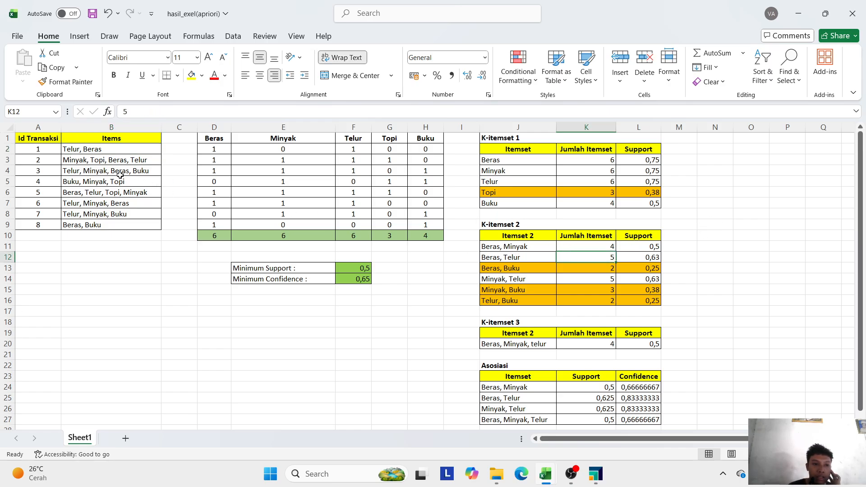
click(86, 149)
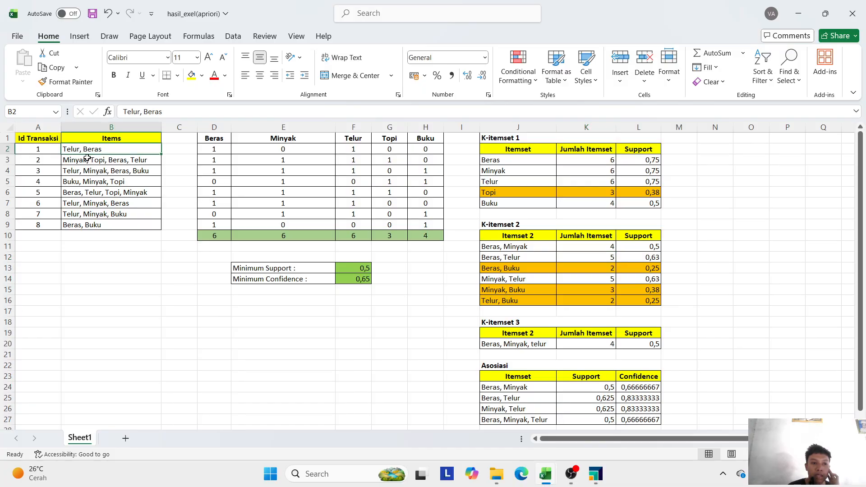
click(76, 161)
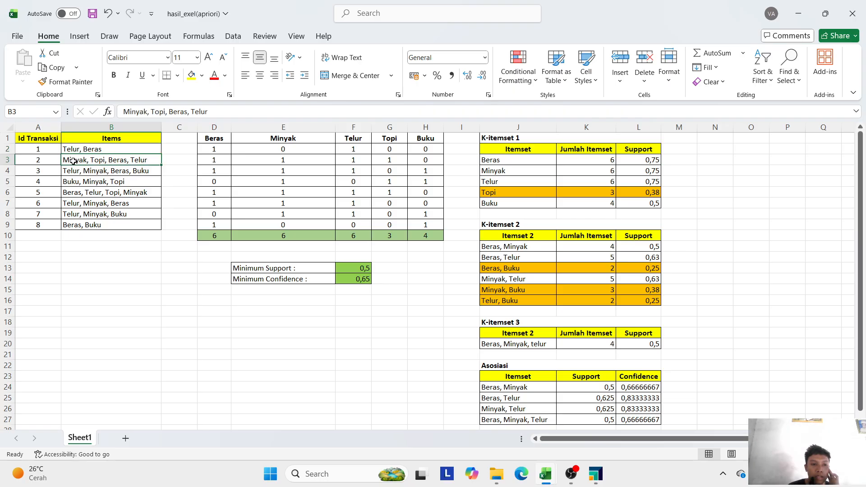
click(91, 171)
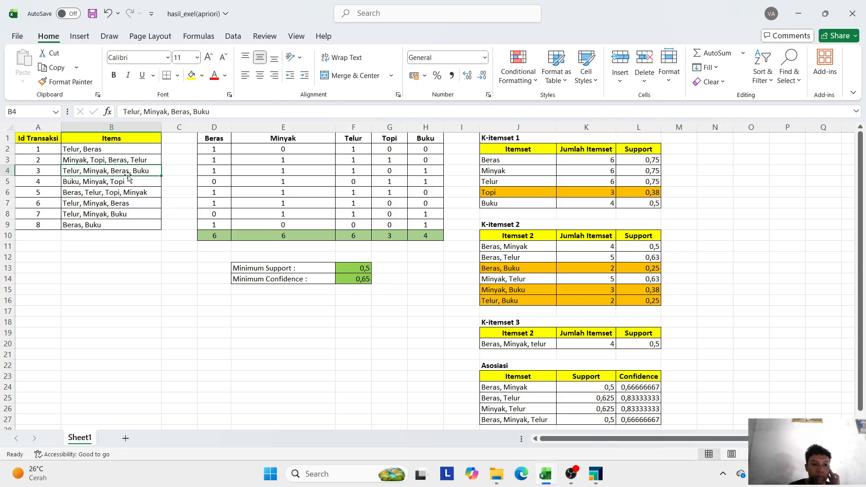
click(97, 194)
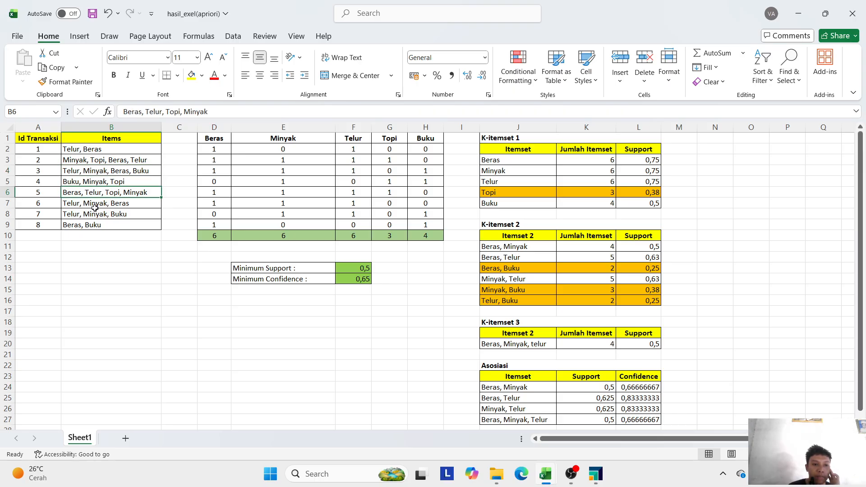
click(105, 204)
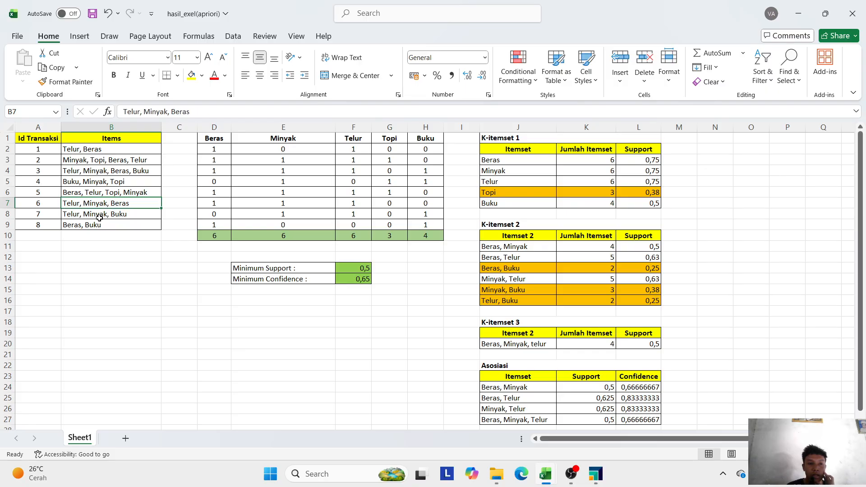
scroll(564, 268, down, 1)
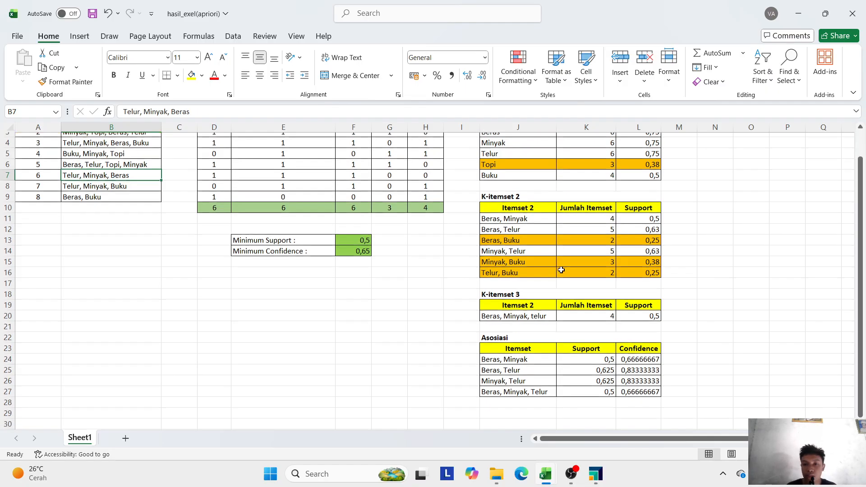
scroll(574, 236, up, 1)
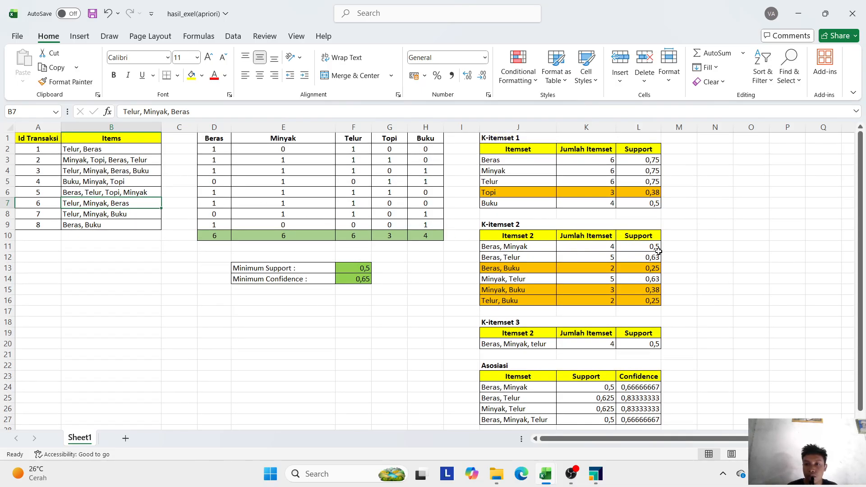
Step: Examine how the Beras, Minyak support in L11 derives from its count and the transaction total, and compare it with the minimum support
click(643, 248)
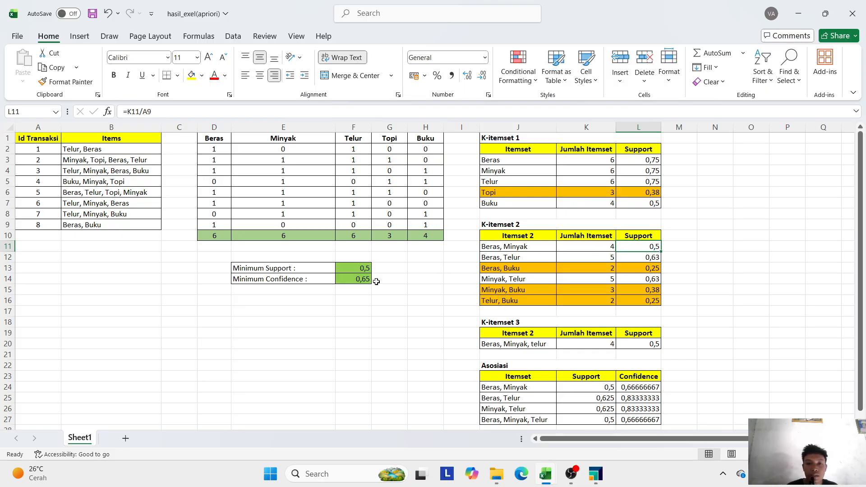
click(263, 267)
click(751, 278)
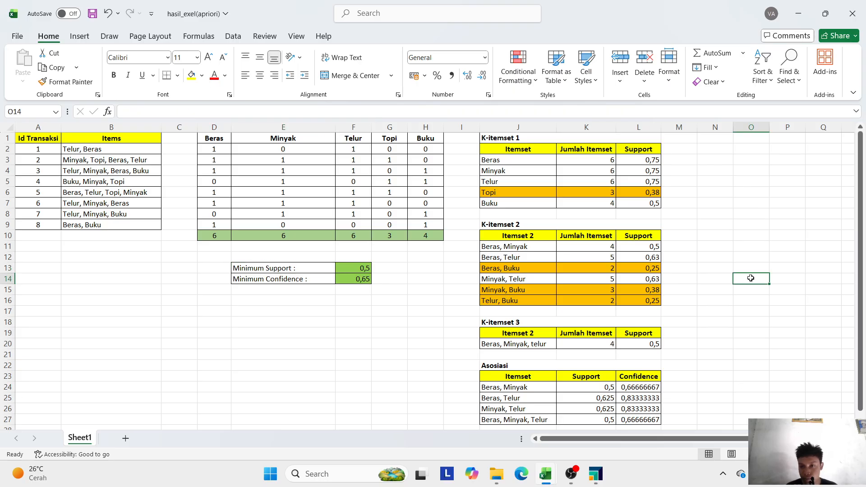
click(609, 248)
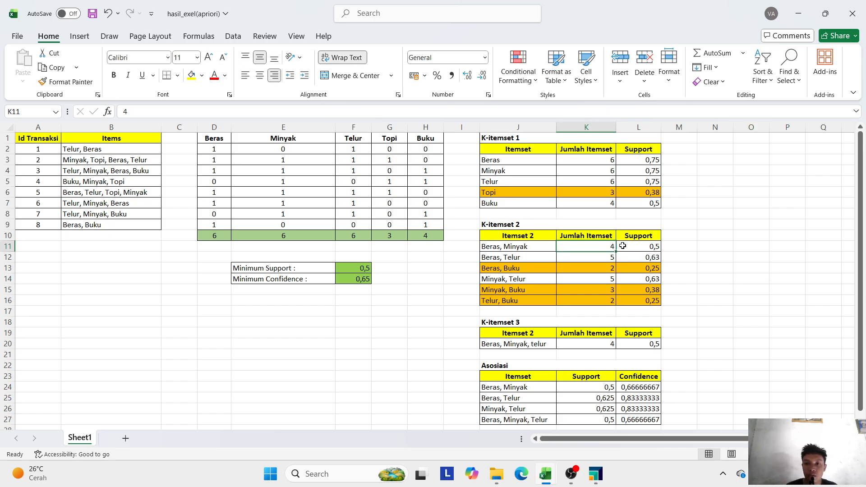
click(645, 246)
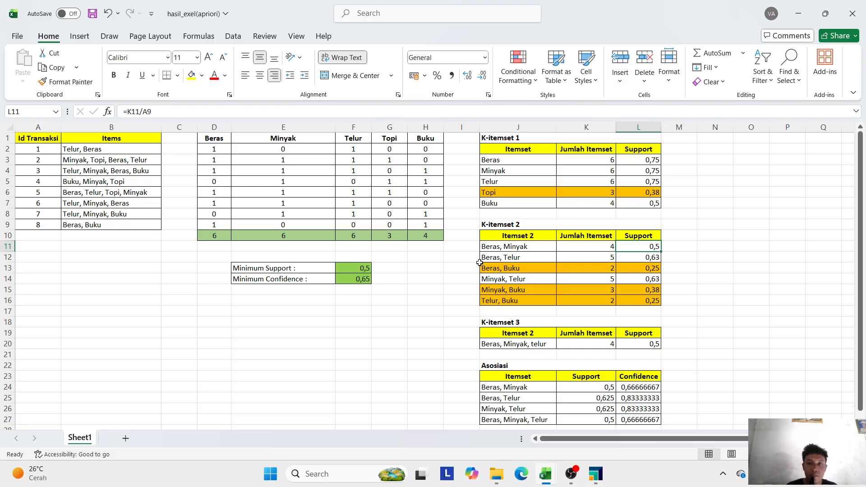
click(587, 246)
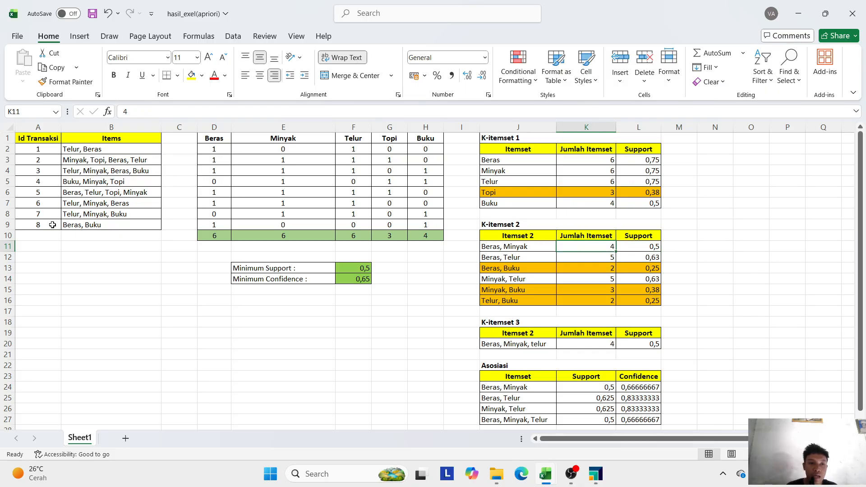
click(84, 225)
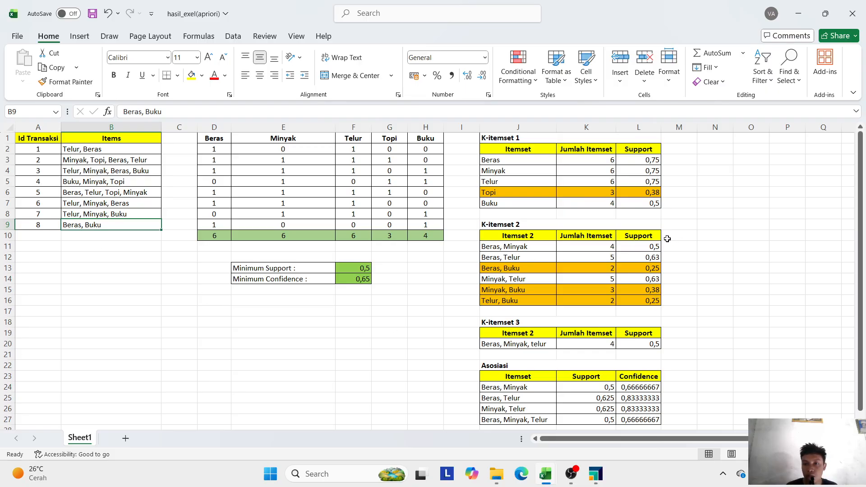
click(645, 204)
click(708, 245)
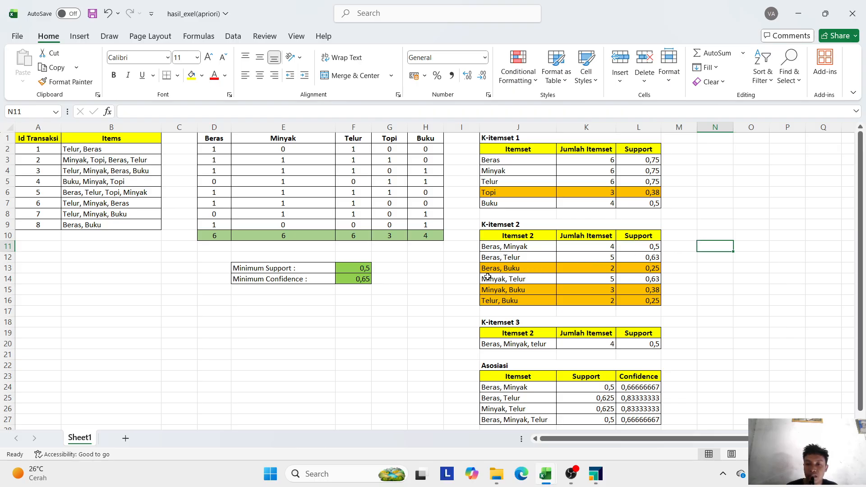
Step: Review the orange-highlighted Beras, Buku, Minyak, Buku and Telur, Buku pairs in K-itemset 2
click(539, 269)
click(525, 293)
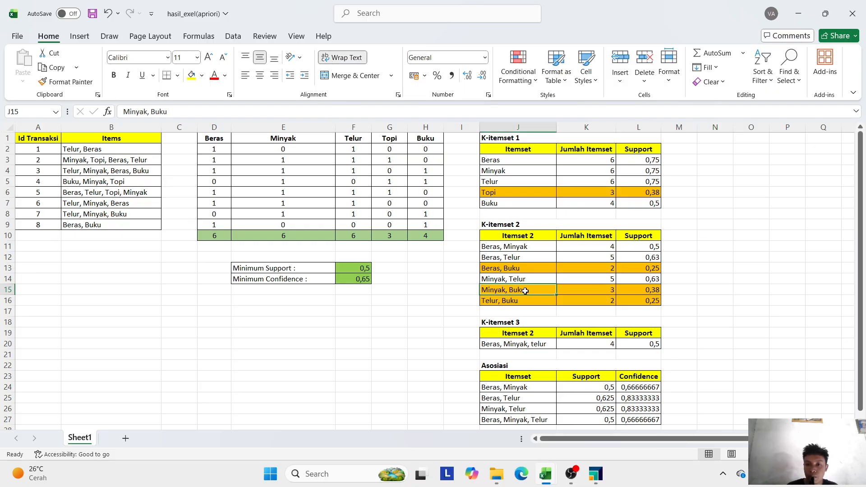
click(516, 304)
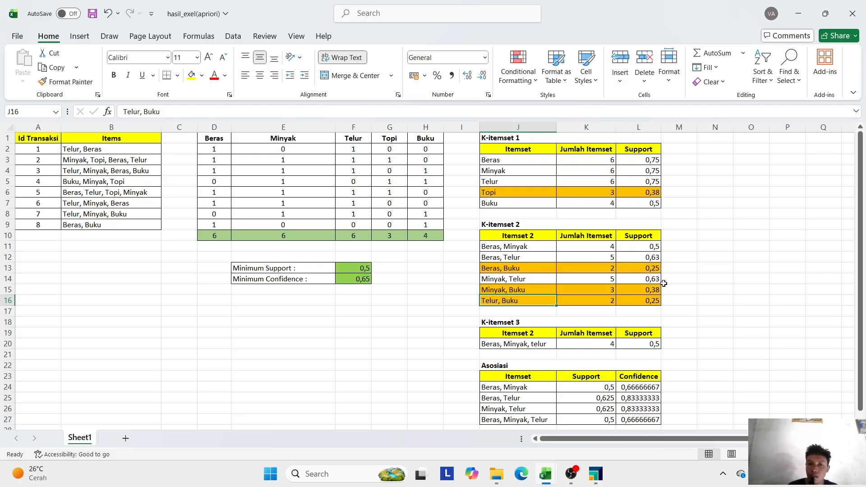
Step: Examine how the K-itemset 3 combination Beras, Minyak, telur relates to the K-itemset 2 pairs and the transactions in the Items column
scroll(672, 291, down, 2)
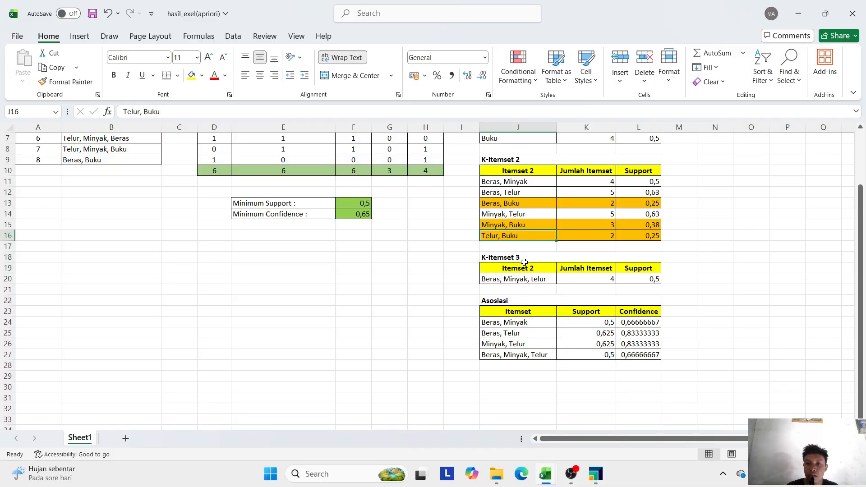
click(495, 279)
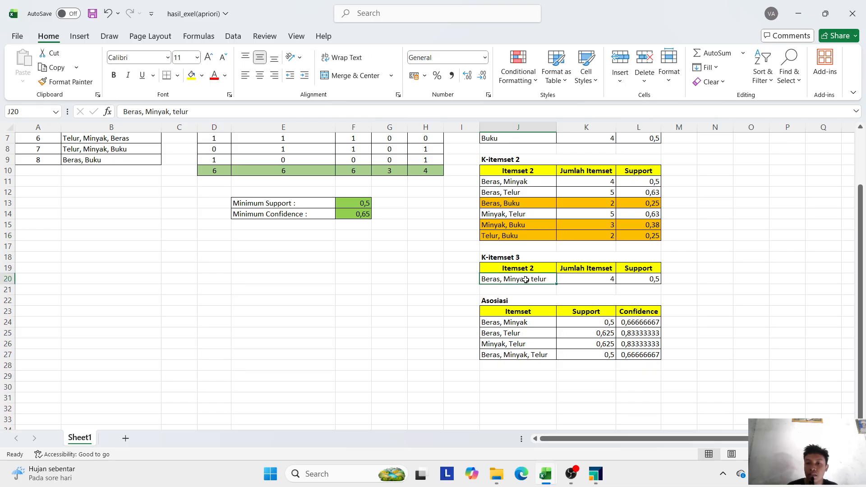
click(501, 186)
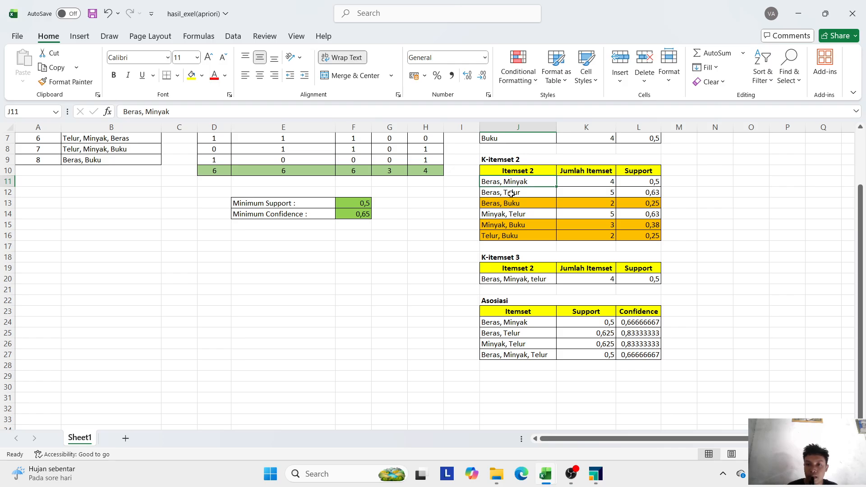
click(626, 302)
scroll(576, 297, up, 2)
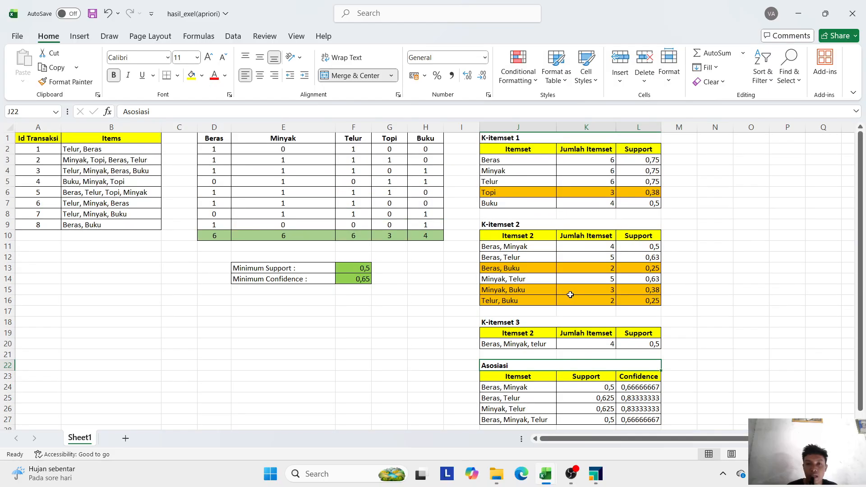
click(92, 153)
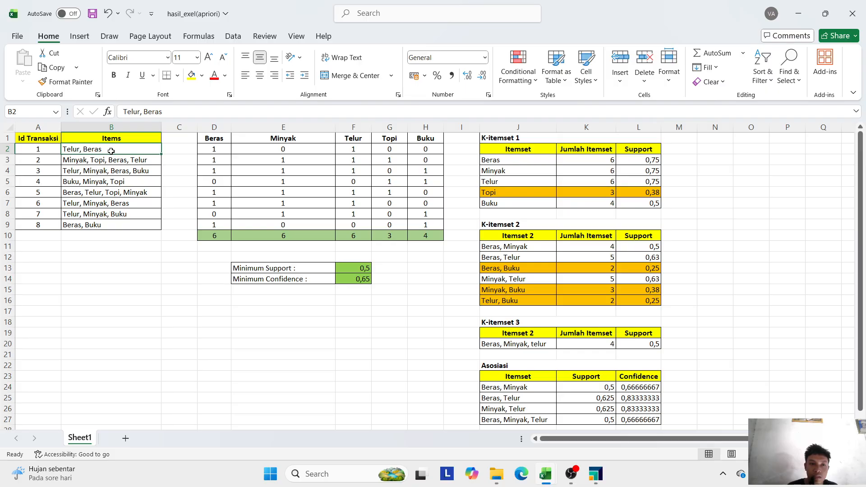
drag(111, 151, 117, 235)
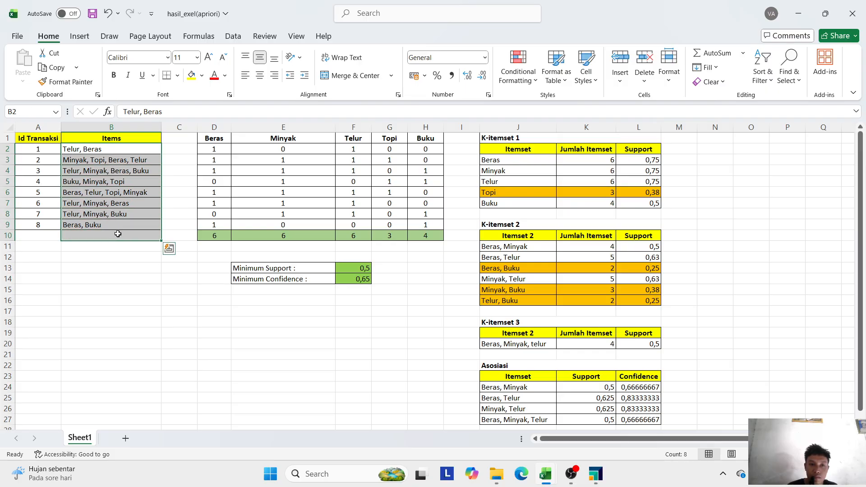
click(241, 330)
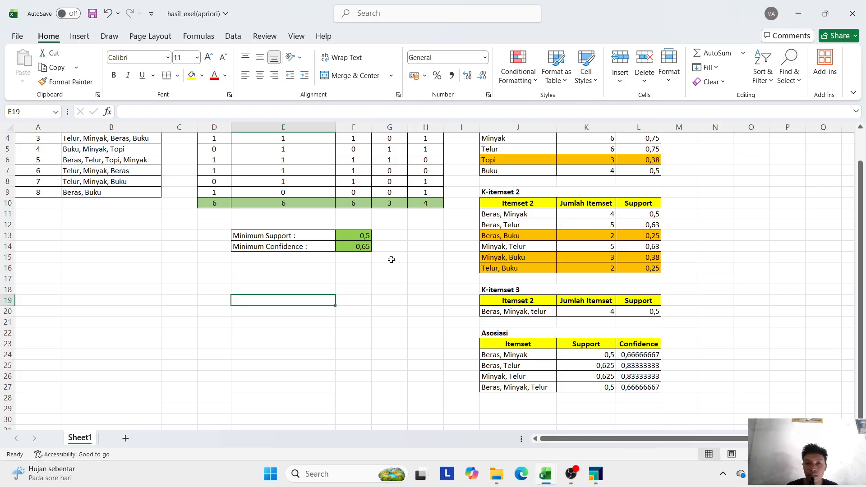
Step: Check the K-itemset 3 count in K20 against the transaction total in A9 and the minimum support in F13
click(607, 314)
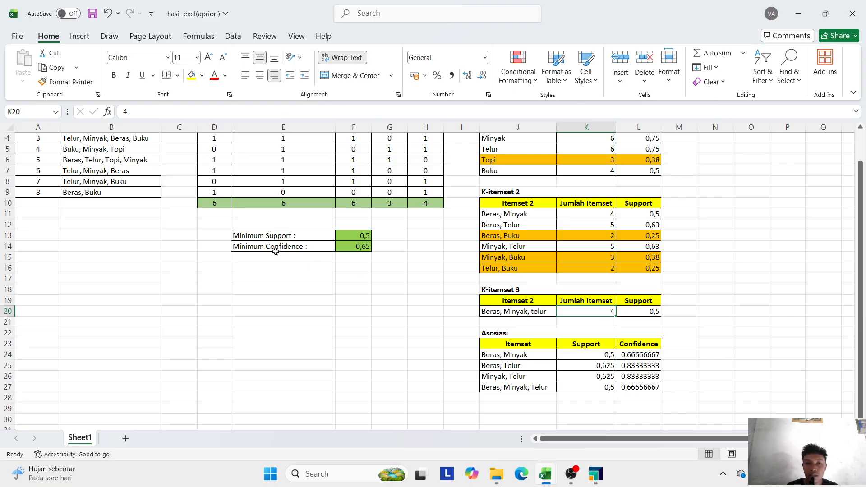
click(49, 192)
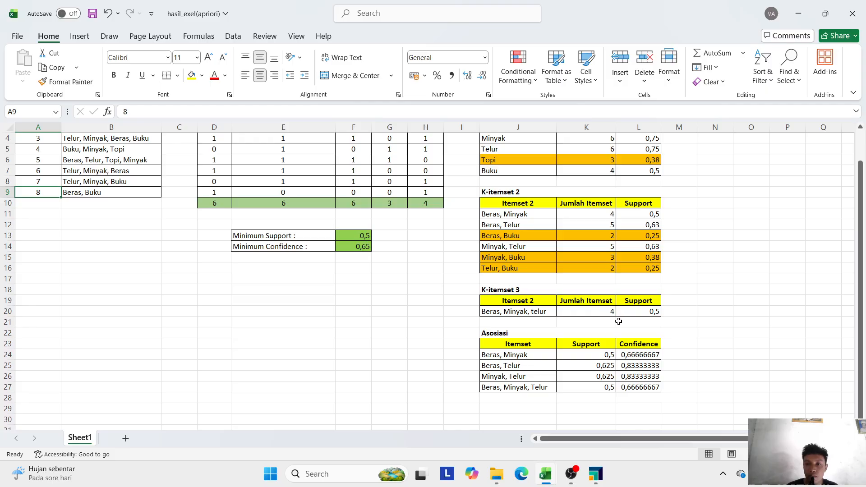
click(364, 236)
click(741, 311)
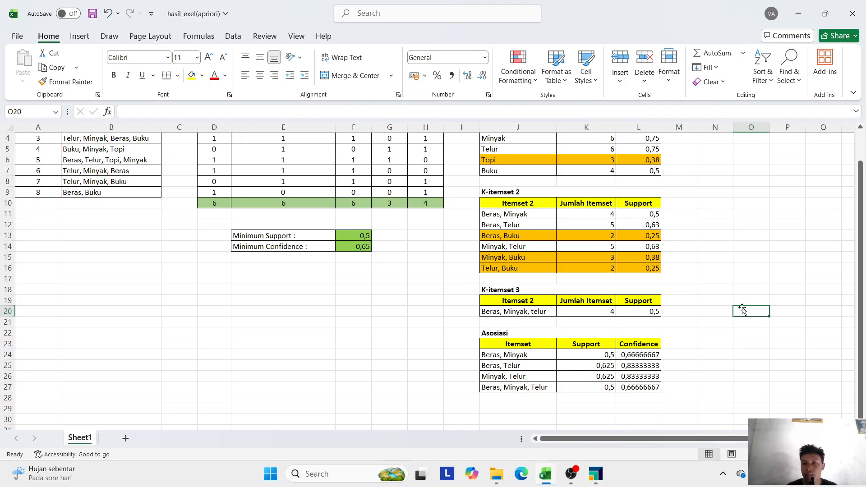
Step: Review the itemsets listed in the Asosiasi table alongside the K-itemset 3 combination in J20
scroll(744, 311, down, 1)
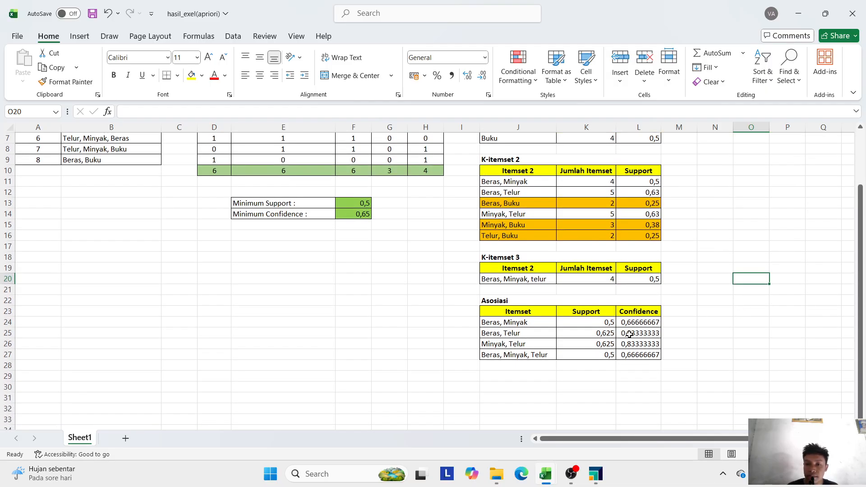
click(524, 323)
click(510, 332)
click(513, 351)
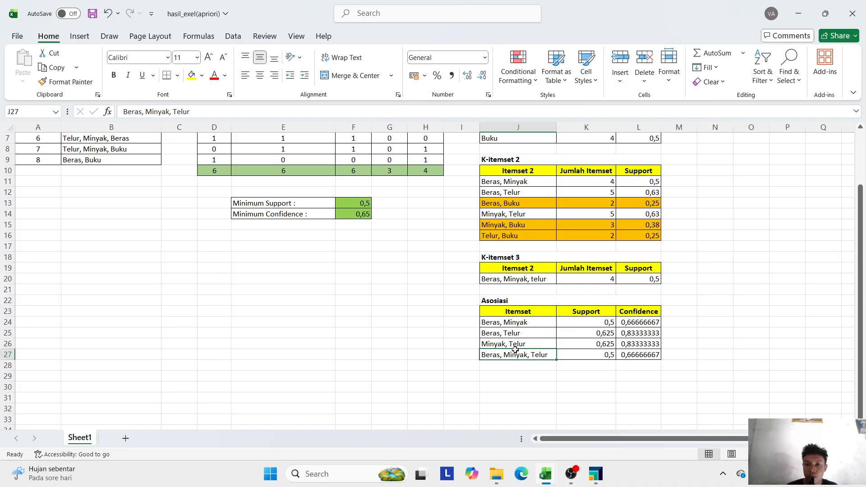
click(534, 365)
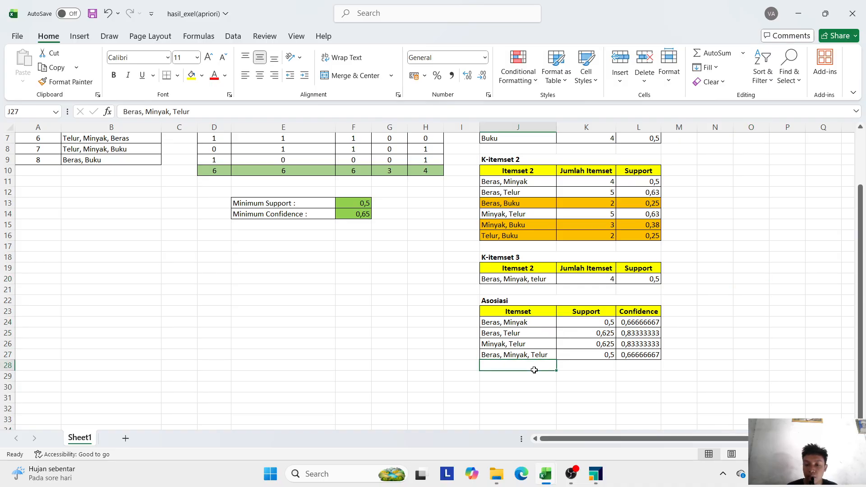
click(506, 279)
click(585, 409)
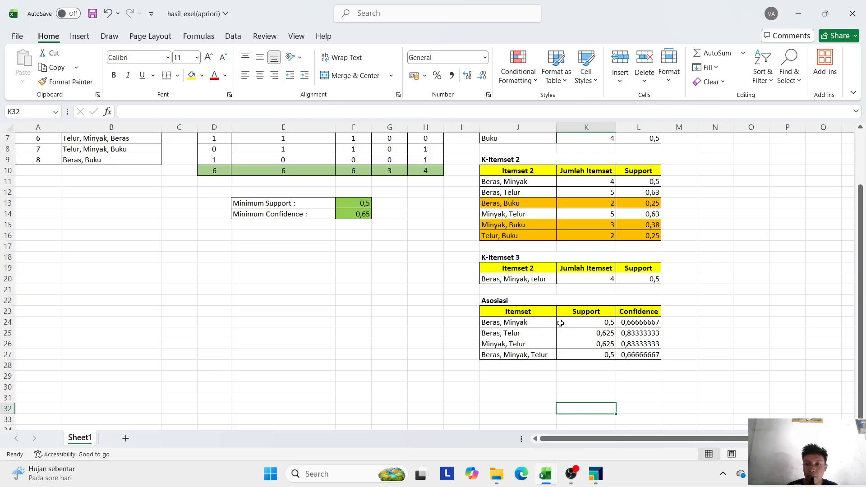
Step: Review the Support values of the Asosiasi itemsets Beras, Minyak, Beras, Telur and Beras, Minyak, Telur
click(598, 320)
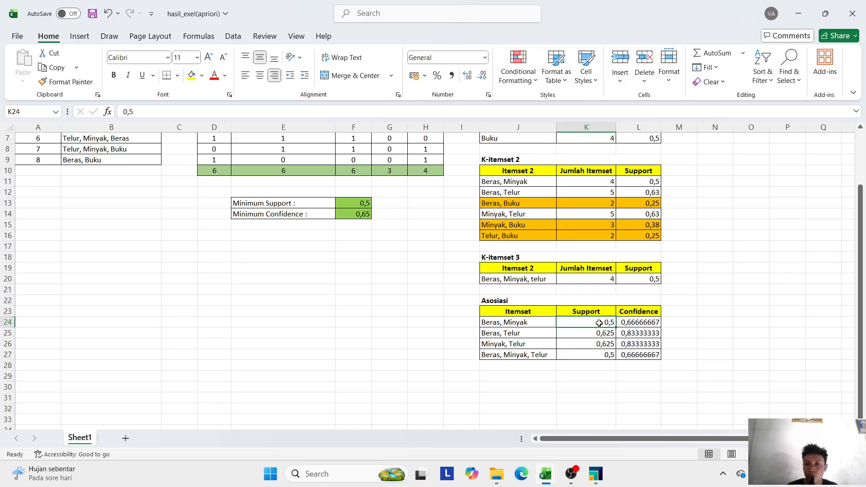
click(636, 323)
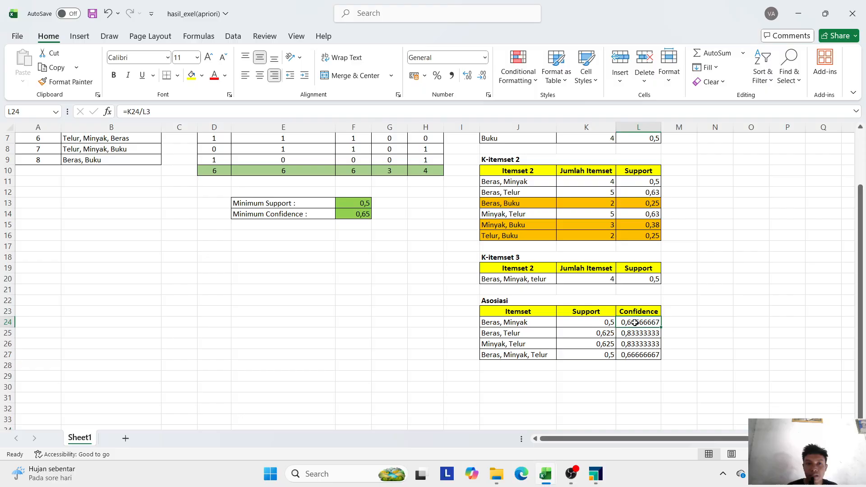
click(580, 325)
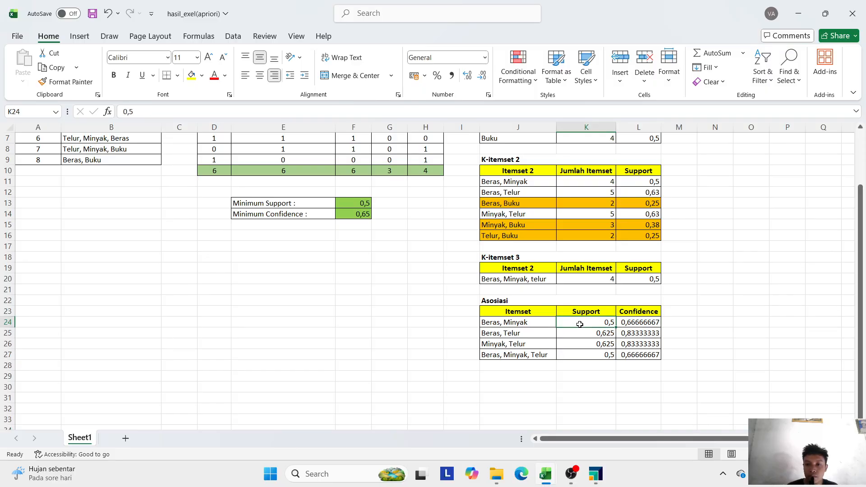
click(512, 339)
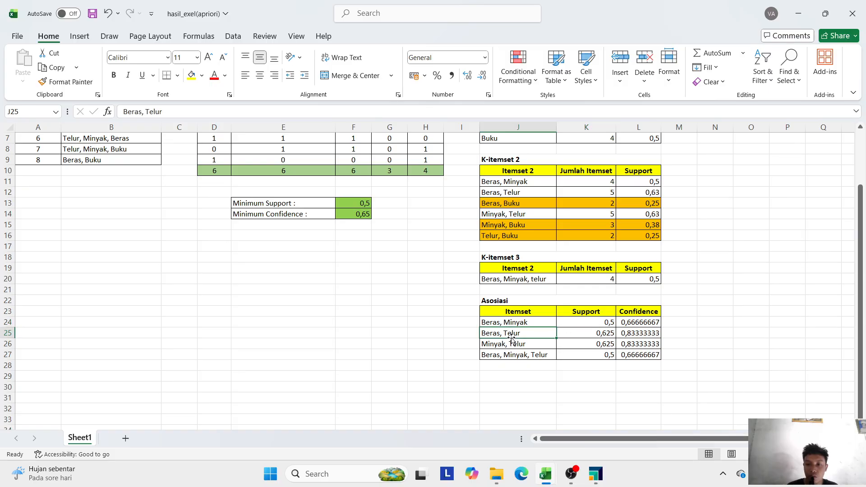
click(591, 336)
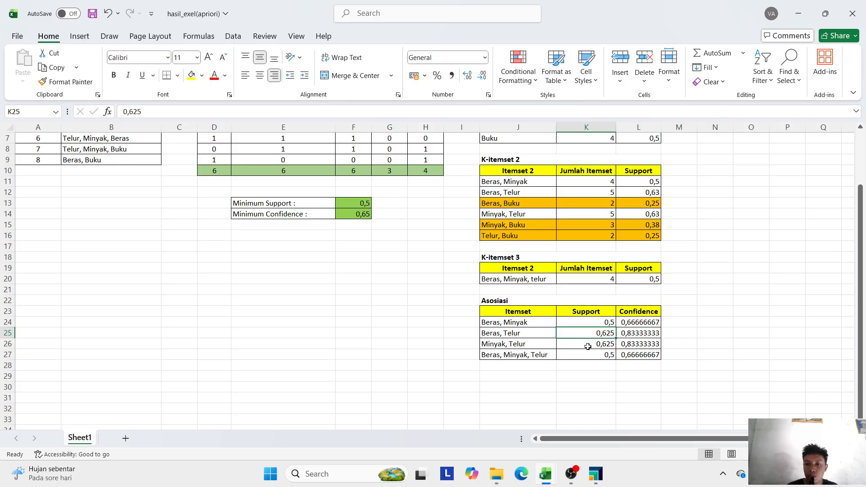
click(543, 355)
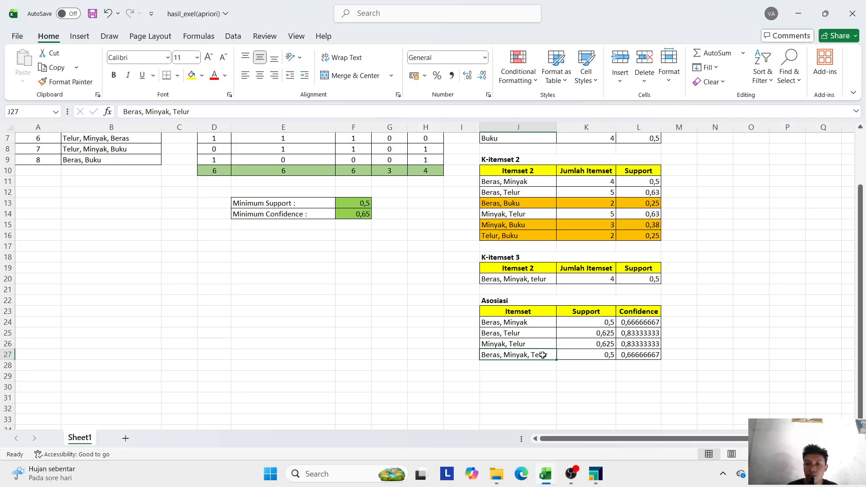
click(594, 354)
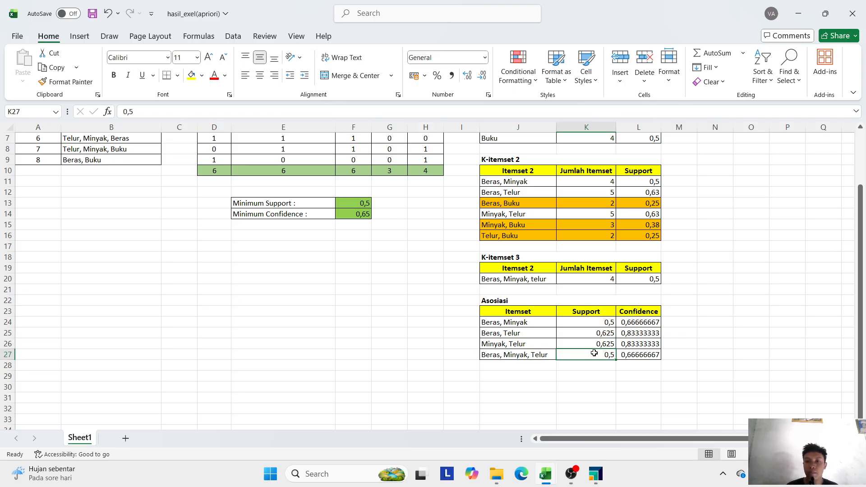
click(641, 289)
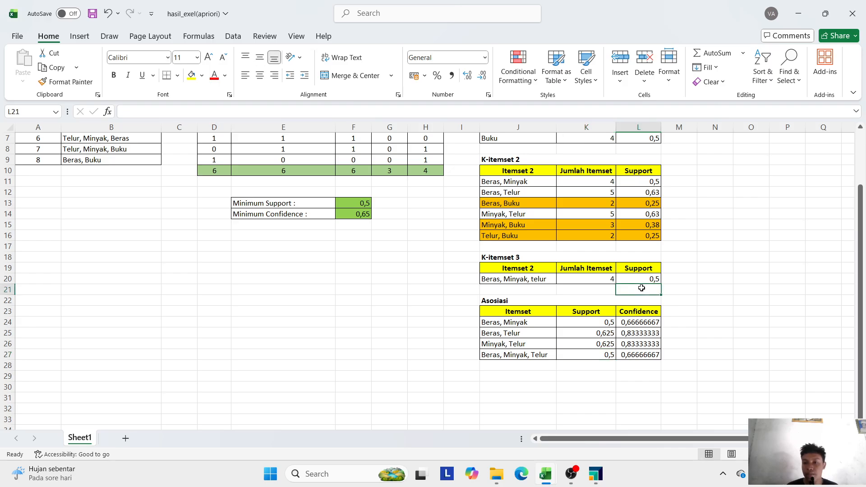
click(680, 343)
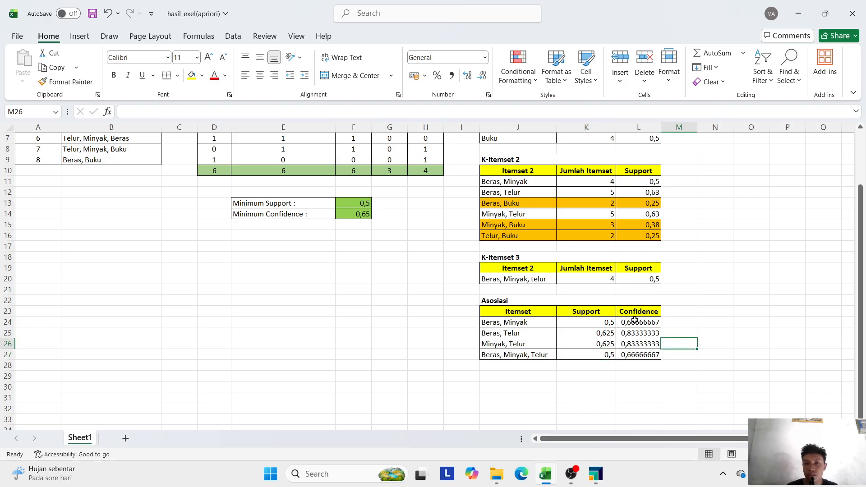
Step: Examine the Confidence formula for Beras, Minyak in L24 and trace its references to the Asosiasi and K-itemset 1 tables
click(636, 322)
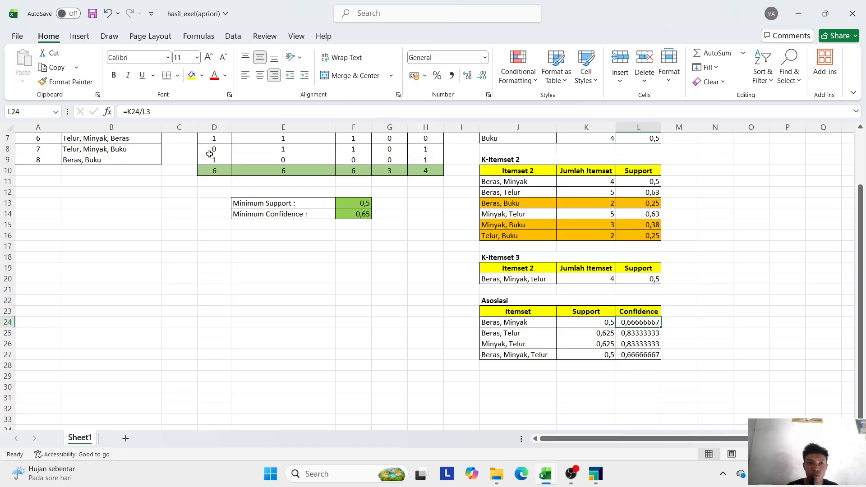
drag(170, 116, 123, 112)
click(167, 107)
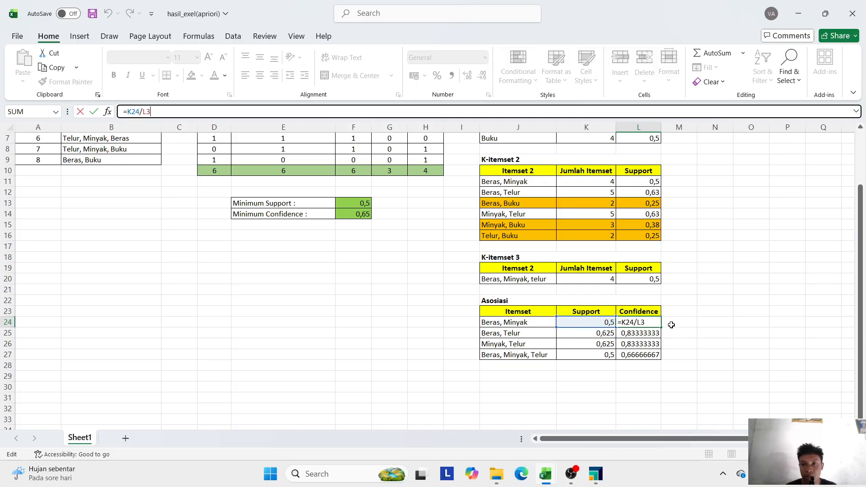
click(582, 323)
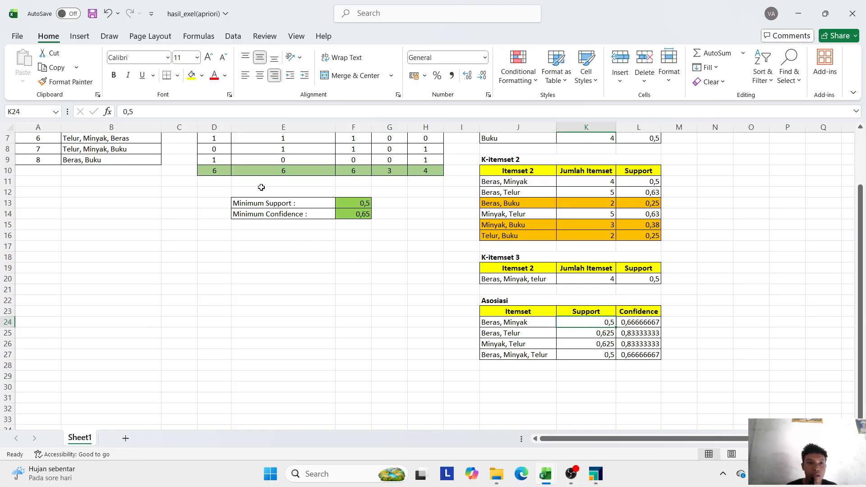
click(636, 320)
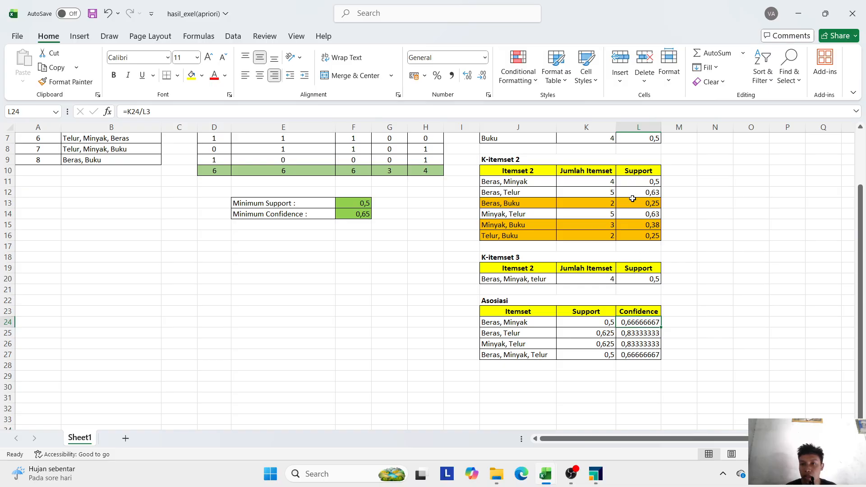
scroll(605, 199, up, 2)
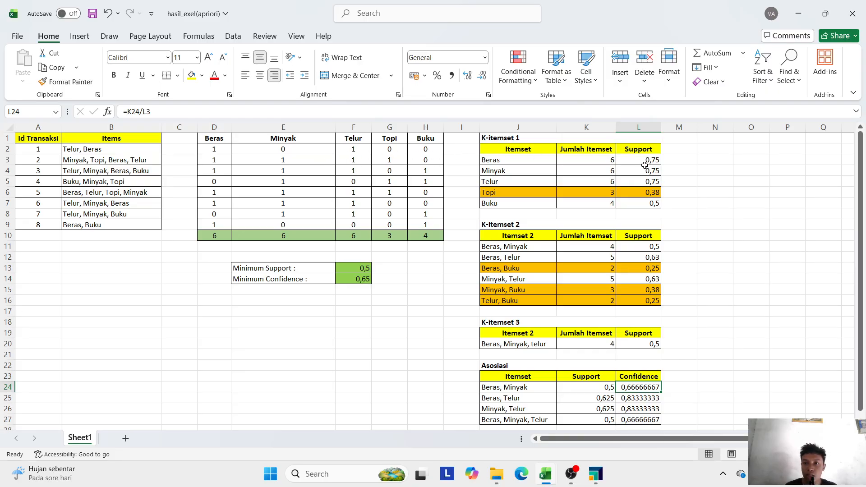
scroll(645, 163, down, 1)
scroll(624, 174, up, 1)
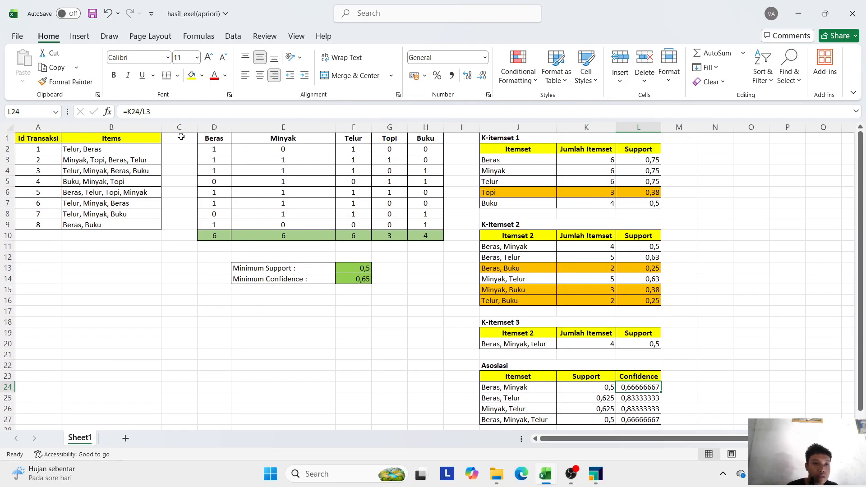
click(152, 112)
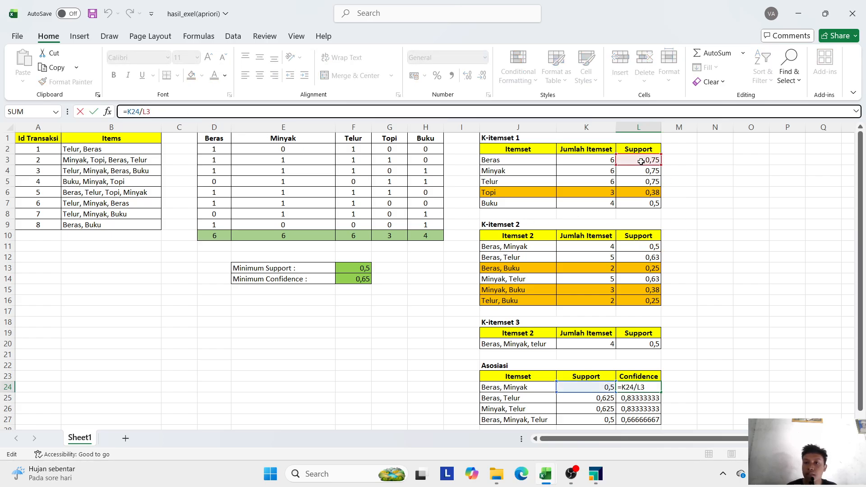
scroll(639, 203, down, 1)
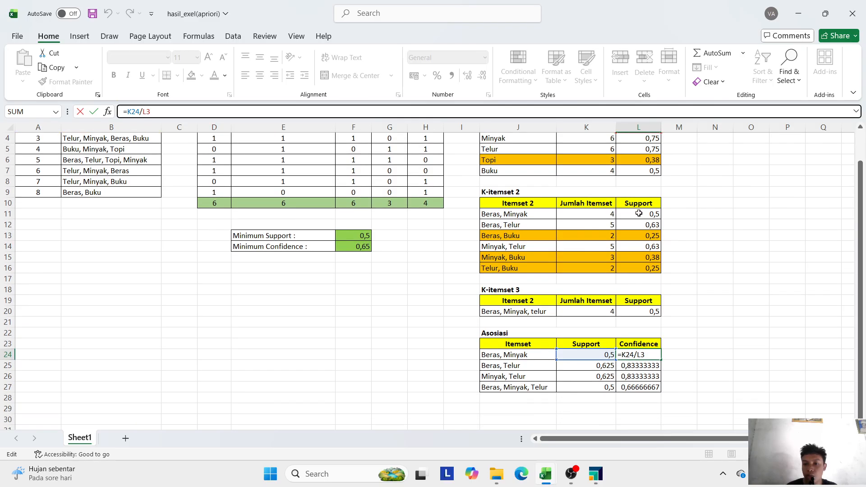
click(738, 342)
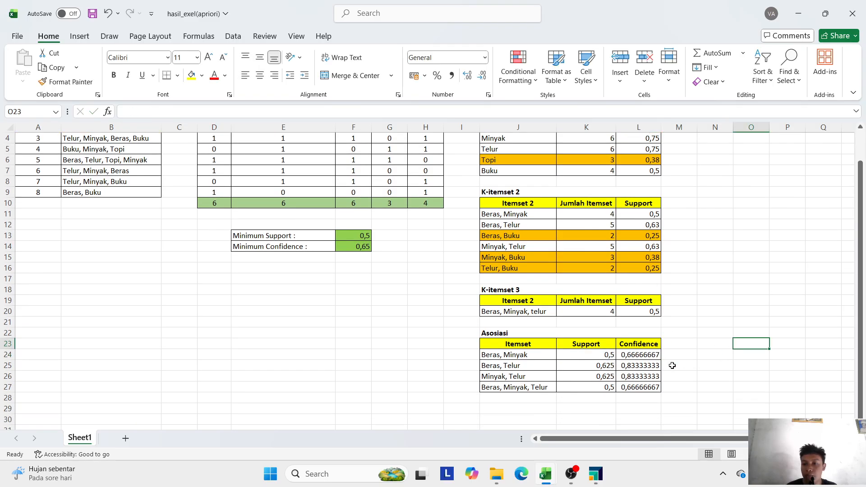
Step: Check the Confidence formula for Beras, Telur in L25 against the Beras support in L3, and review the Asosiasi table
click(640, 370)
scroll(641, 372, up, 1)
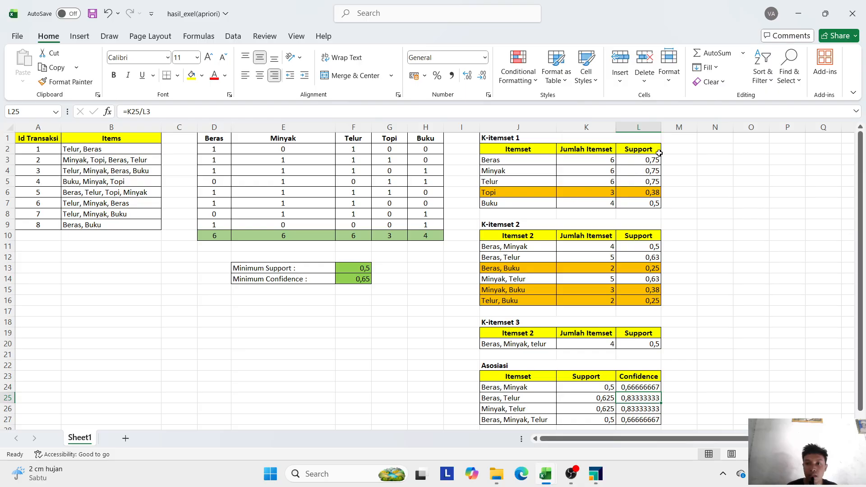
click(646, 161)
scroll(684, 320, down, 4)
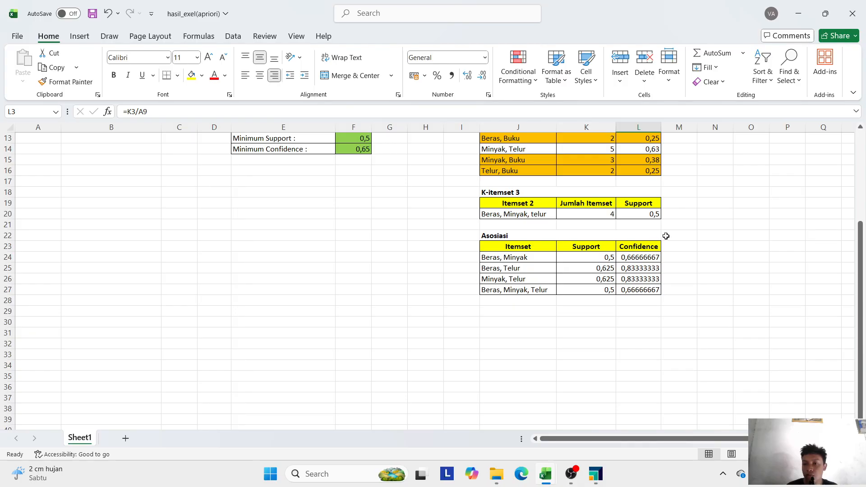
drag(609, 231, 652, 289)
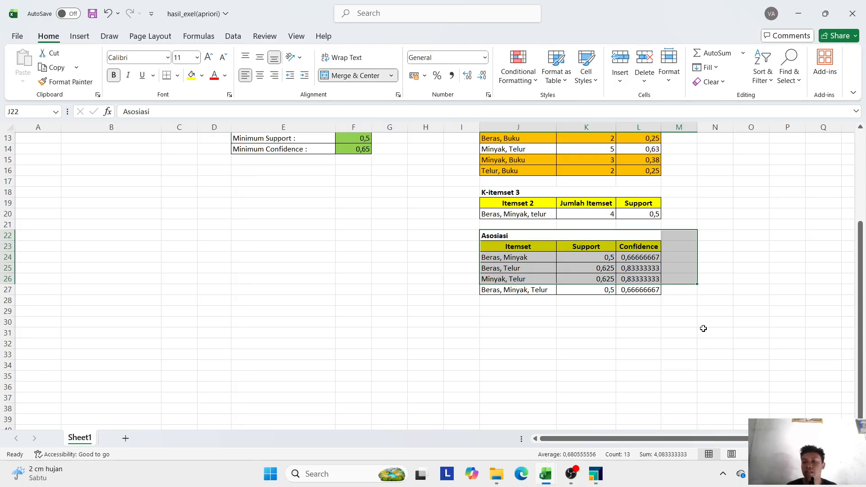
click(704, 331)
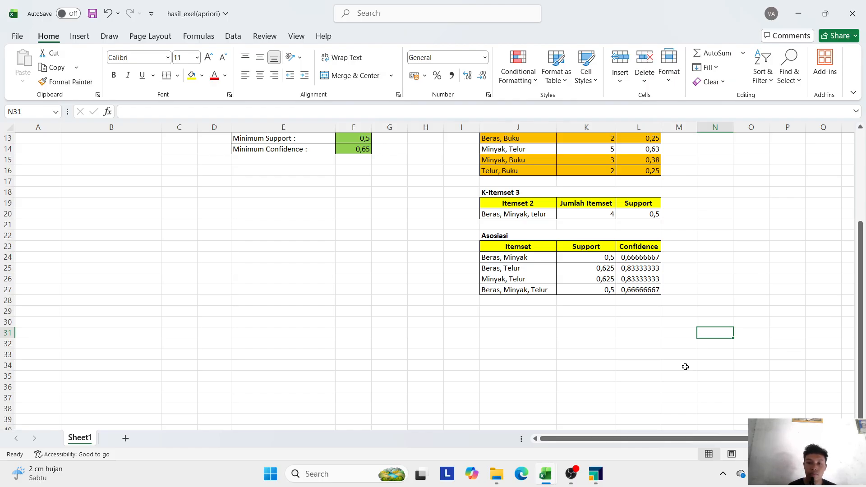
click(574, 475)
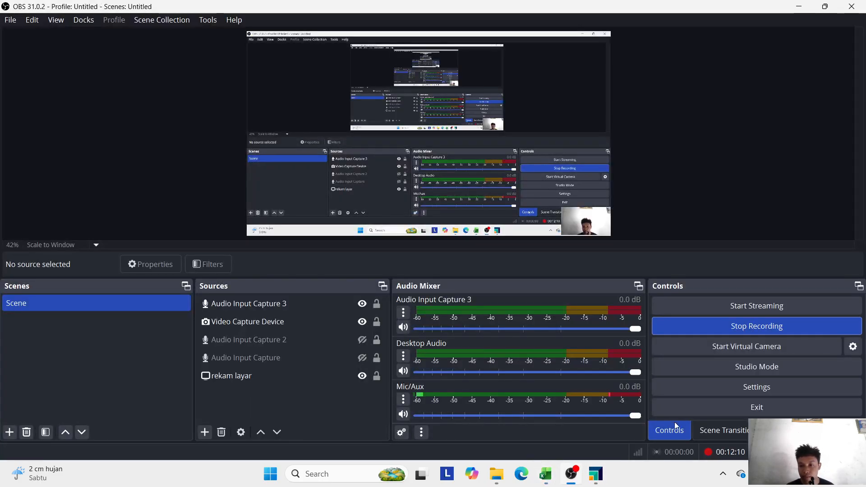